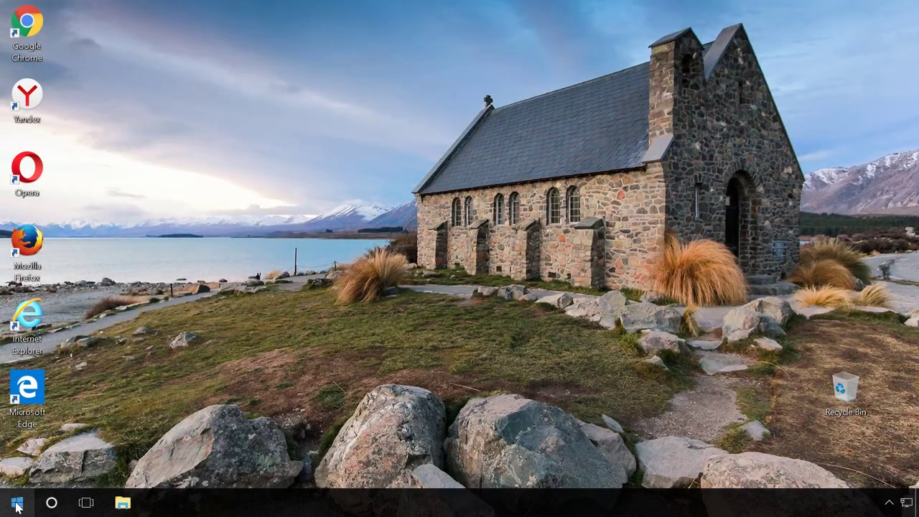
In Control Panel's Internet Options LAN settings, turn off the proxy server and use automatic detection.
right_click(18, 503)
left_click(91, 366)
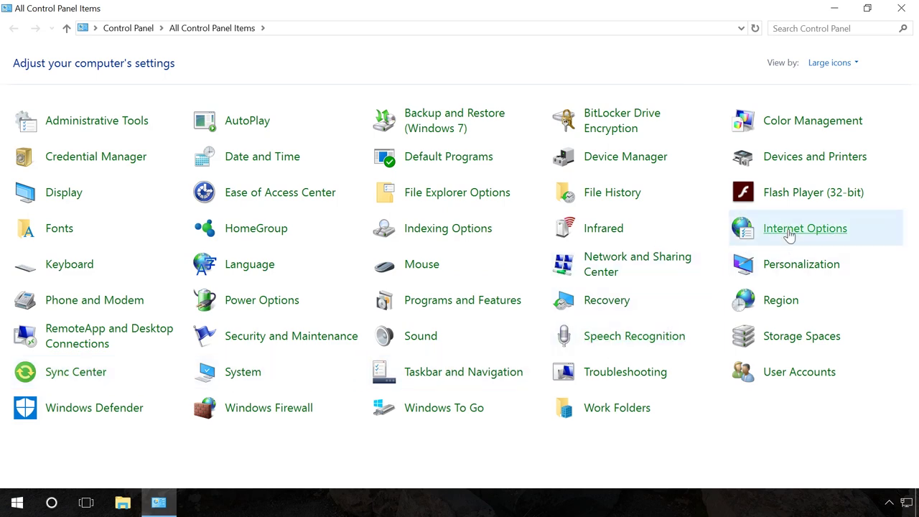
left_click(790, 231)
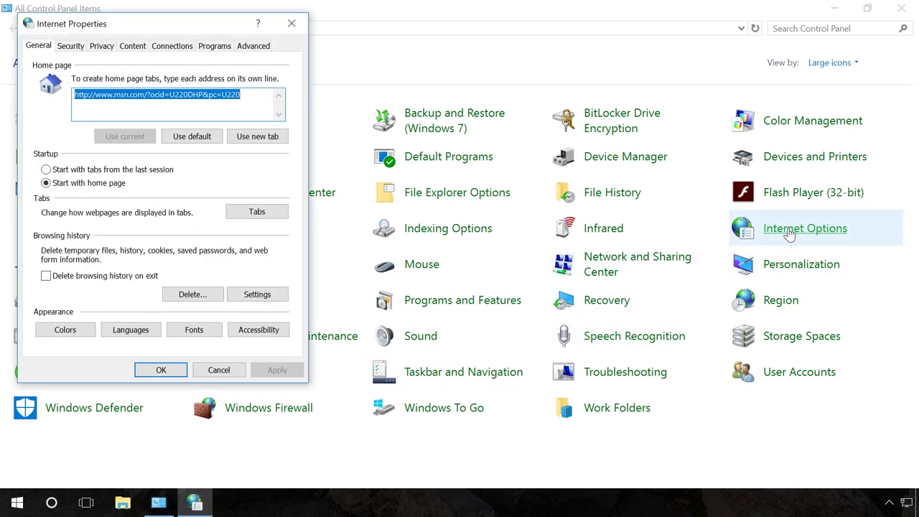
left_click(176, 46)
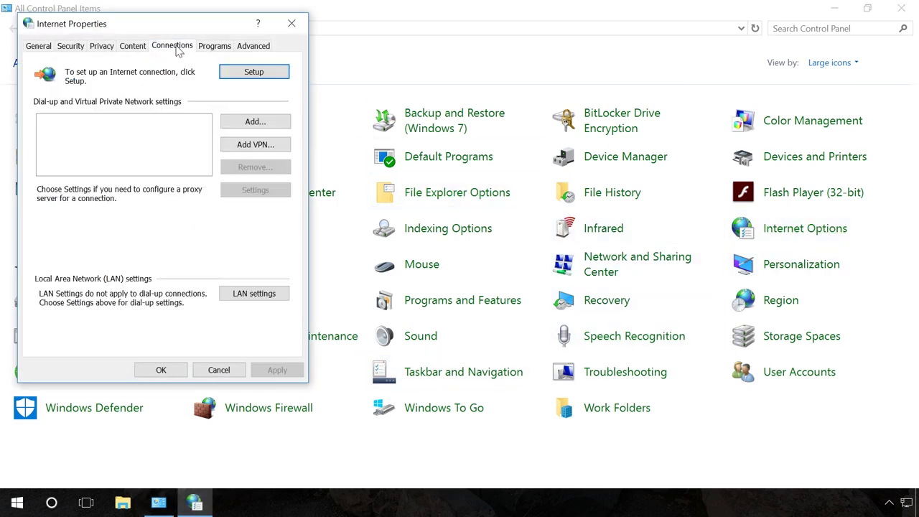
left_click(251, 296)
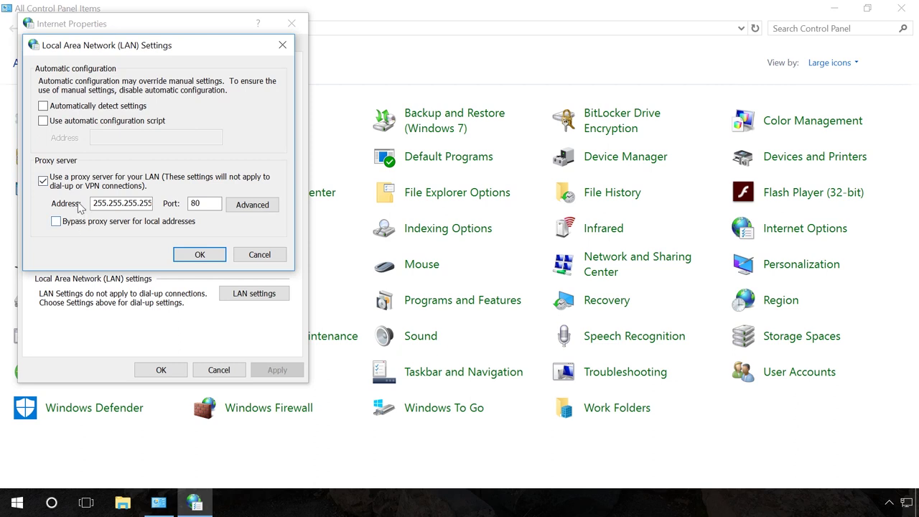
left_click(43, 181)
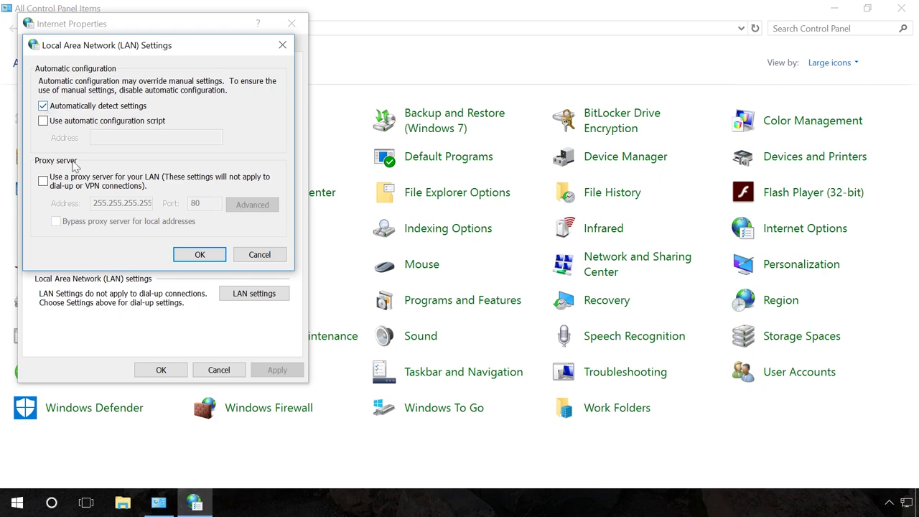
left_click(200, 255)
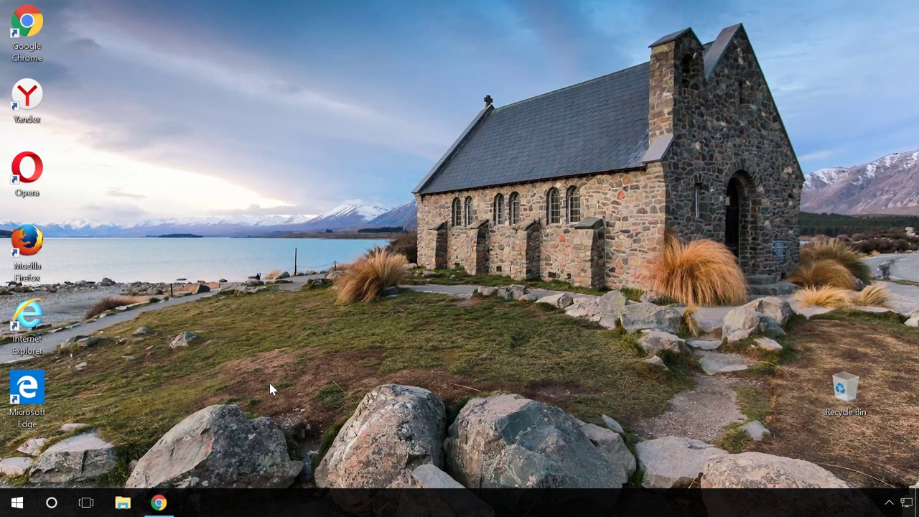
From Chrome's advanced Network settings, open the system proxy settings via Change proxy settings.
left_click(160, 503)
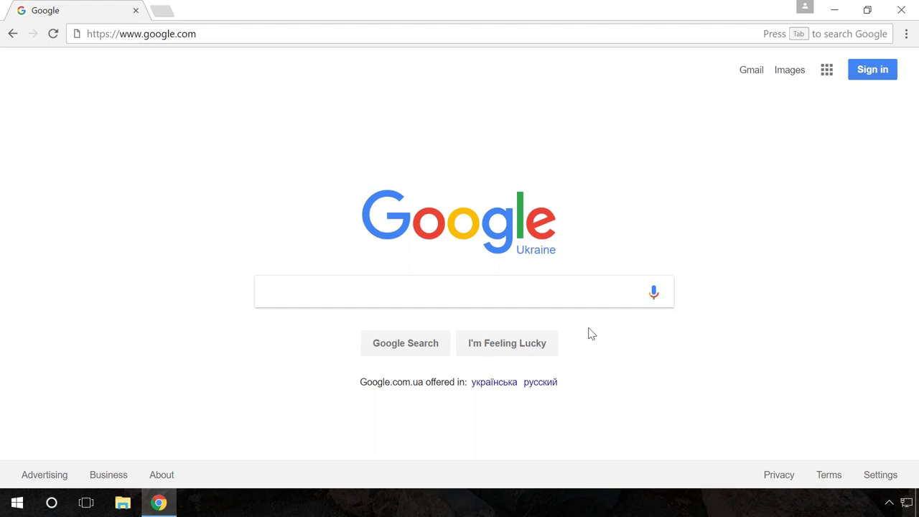
left_click(907, 34)
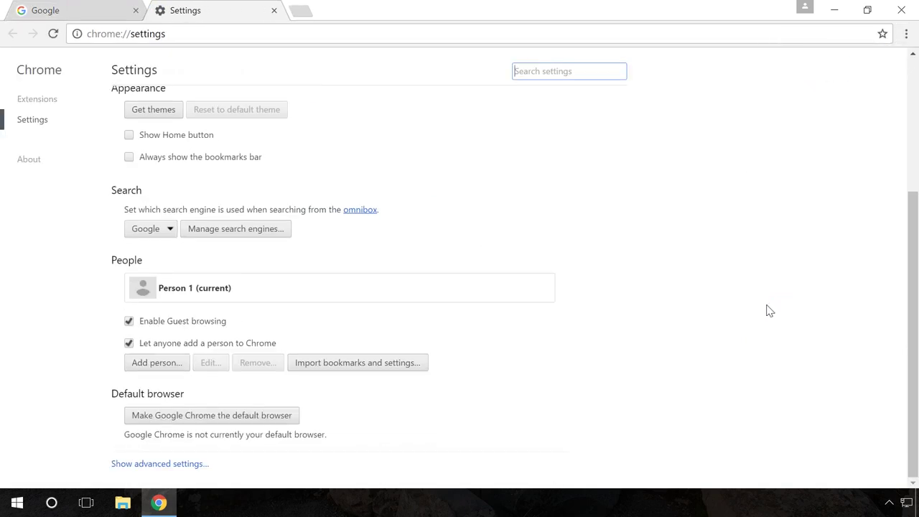
left_click(199, 464)
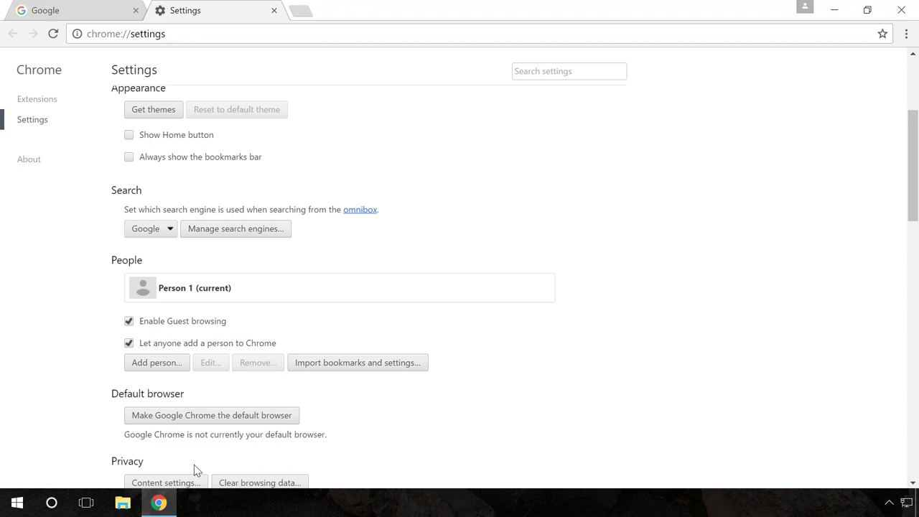
scroll(195, 460, "down", 3)
scroll(199, 452, "down", 5)
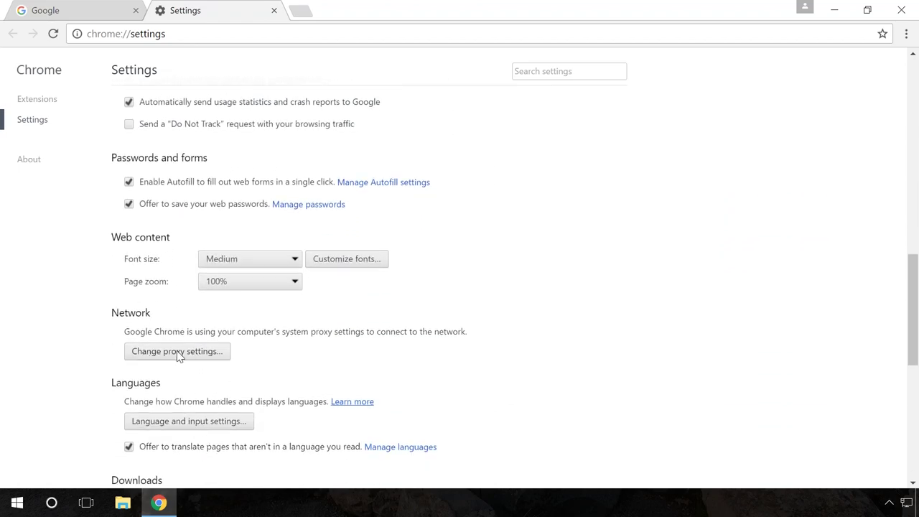
left_click(179, 354)
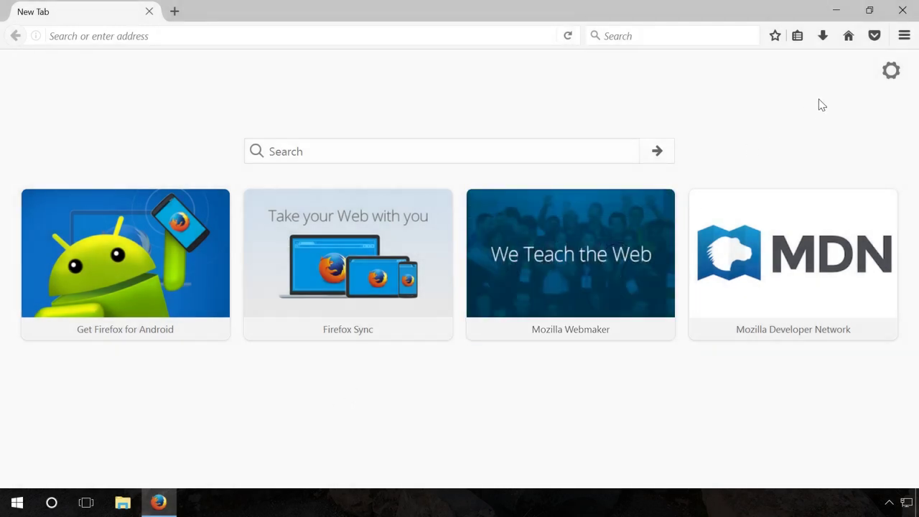
Set Firefox's Advanced > Network connection settings to Use system proxy settings.
left_click(905, 35)
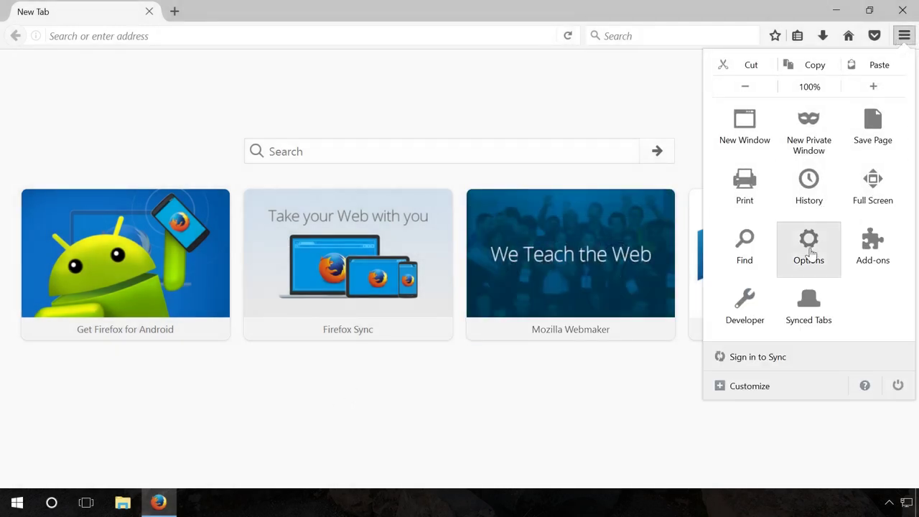
left_click(809, 253)
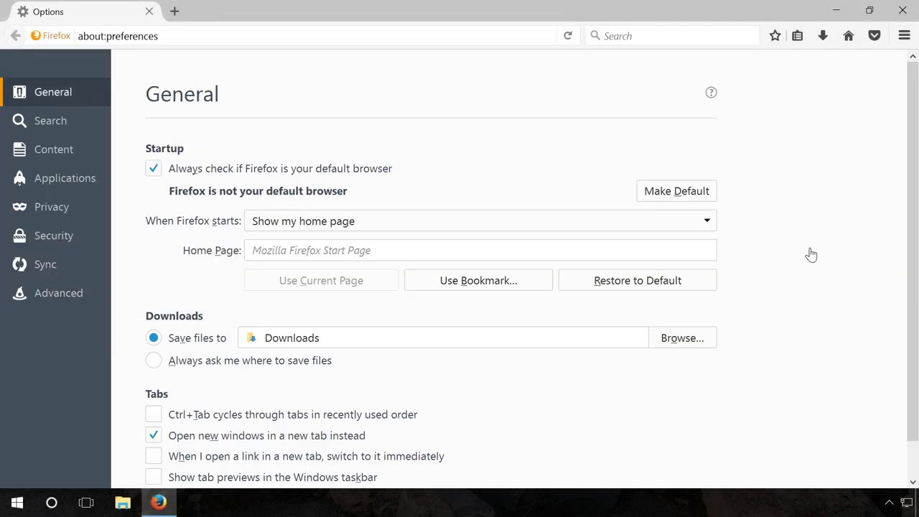
left_click(71, 295)
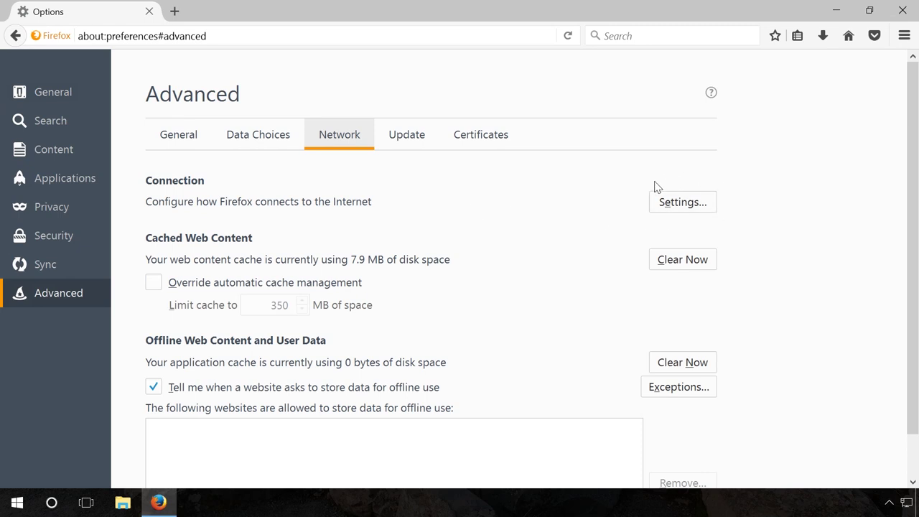
left_click(679, 205)
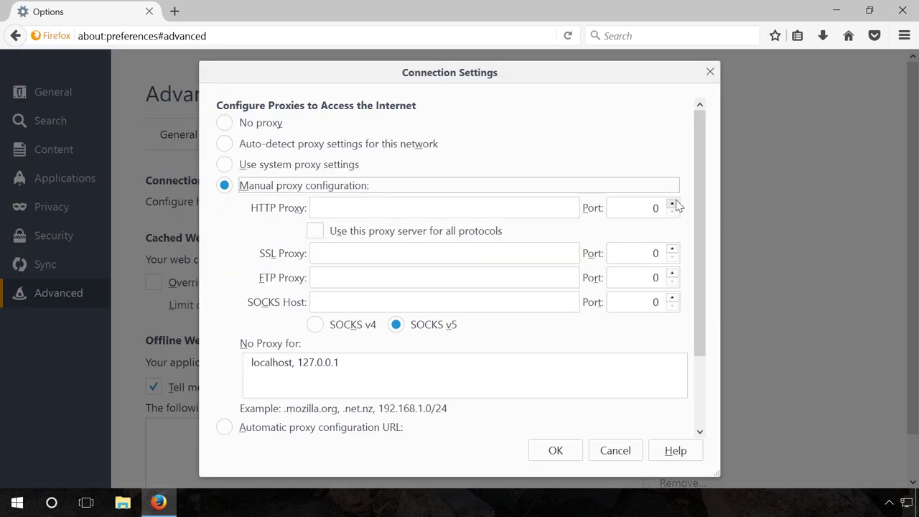
left_click(228, 165)
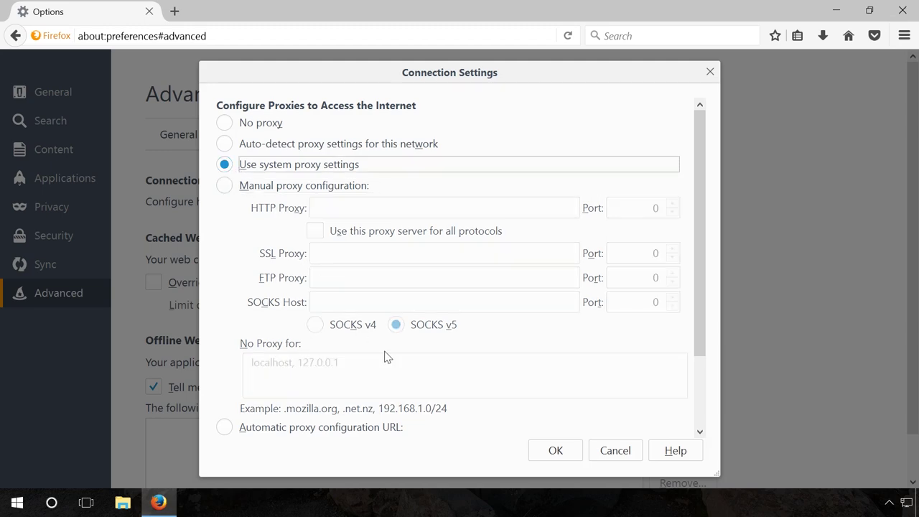
left_click(555, 452)
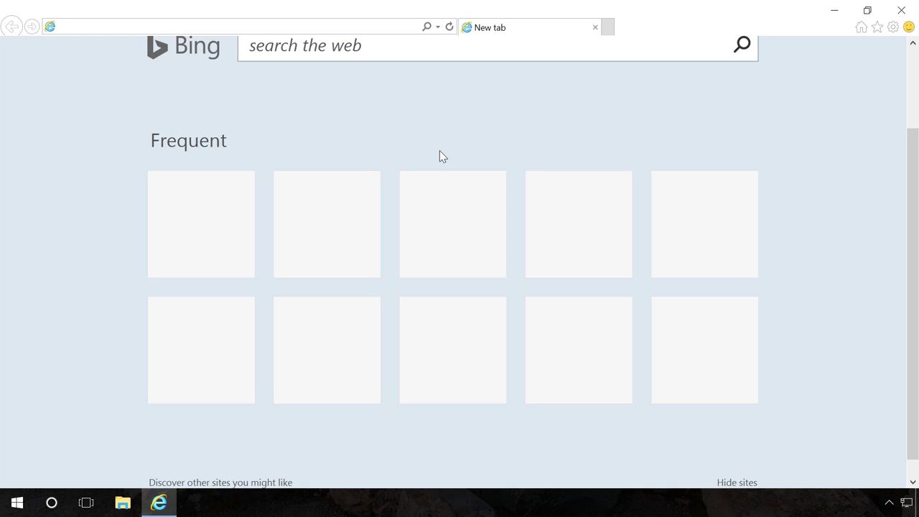
Open Internet Explorer's Internet Options dialog from the Tools gear and centre it on screen.
left_click(894, 27)
left_click(789, 199)
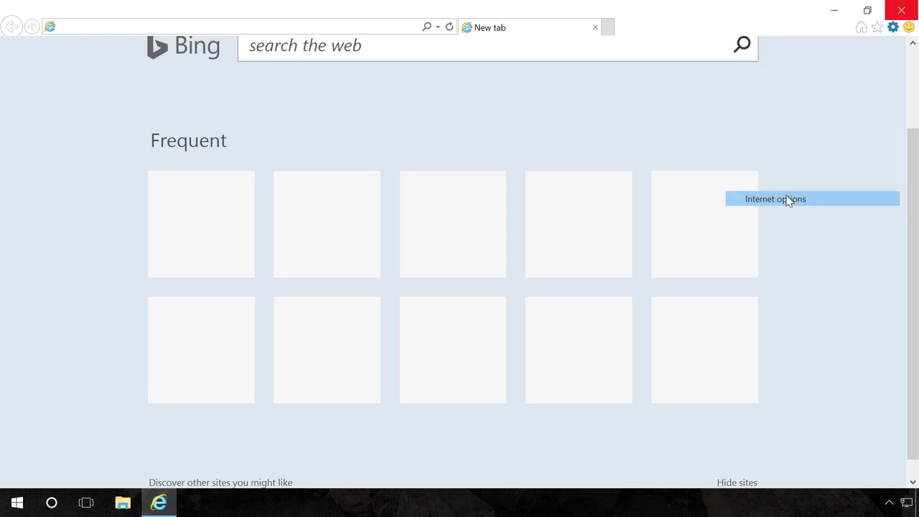
left_click_drag(190, 18, 402, 118)
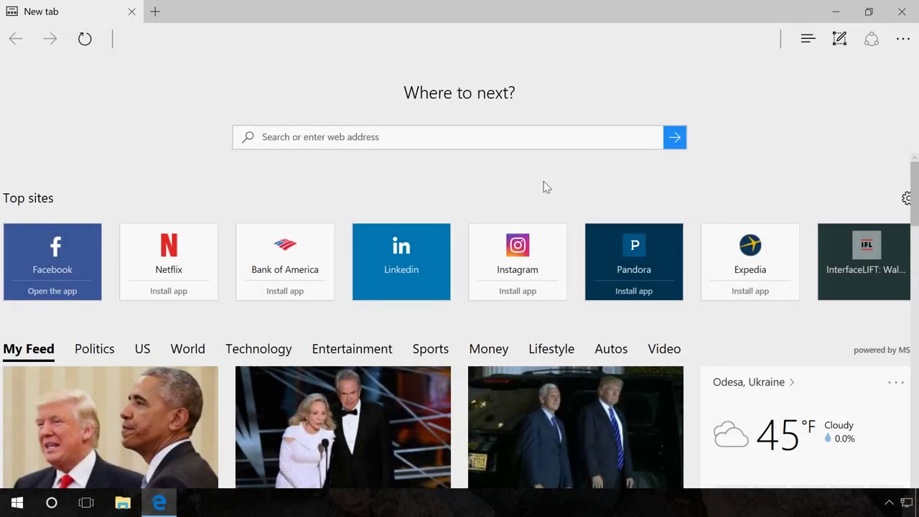
Open Edge's advanced settings and bring the Proxy setup section into view.
left_click(902, 41)
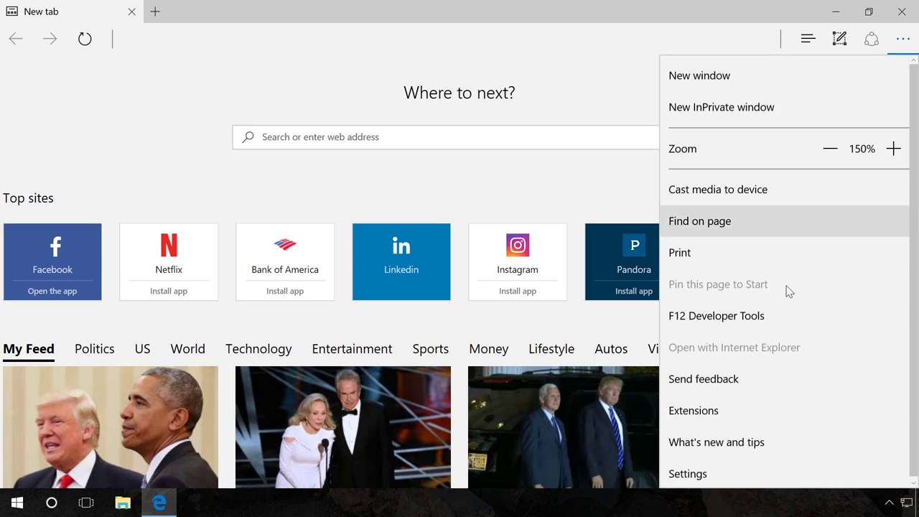
left_click(692, 475)
scroll(788, 342, "down", 8)
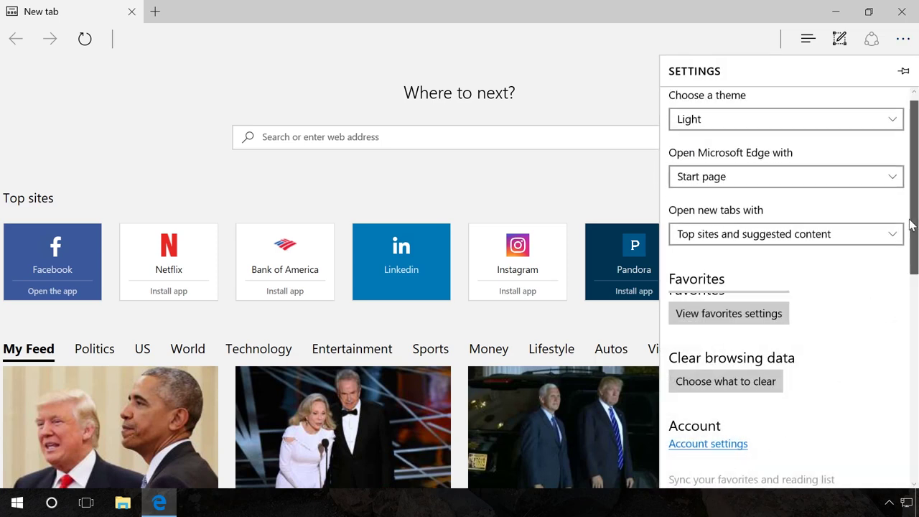
left_click(727, 284)
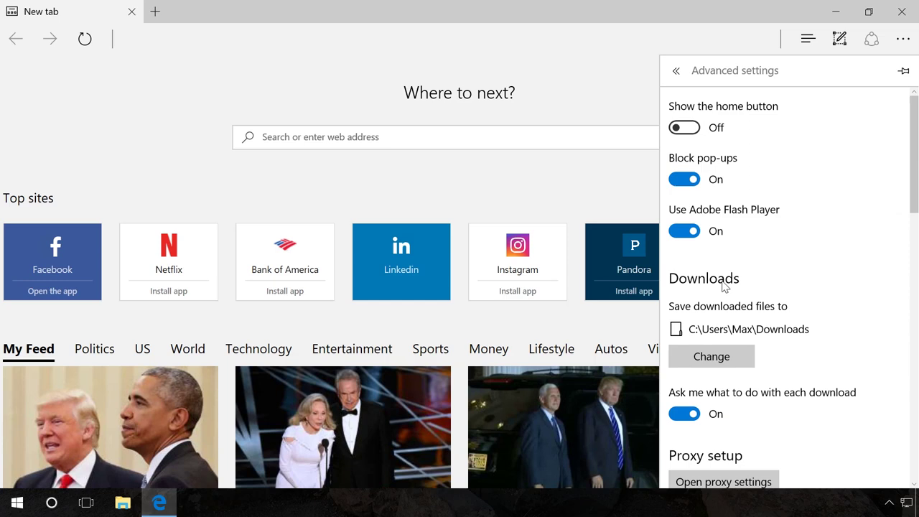
scroll(917, 177, "down", 2)
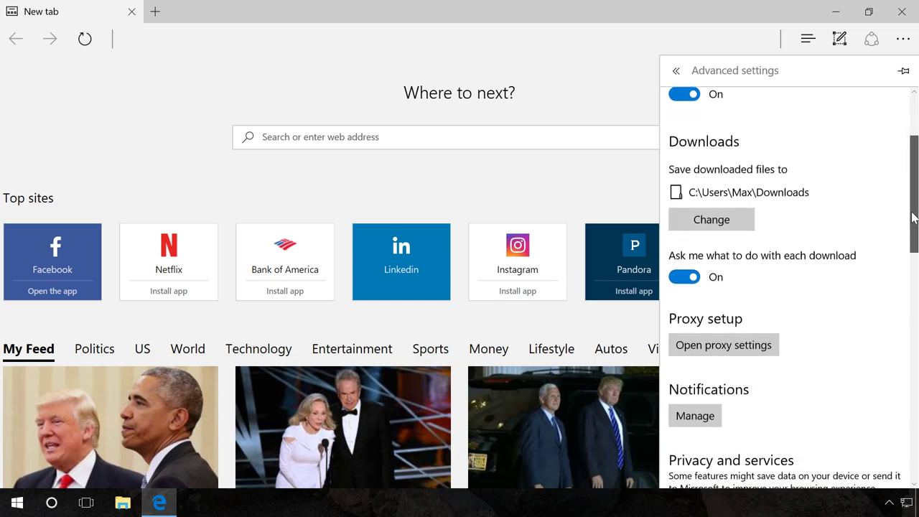
On the Windows Proxy page, switch Use a proxy server off and Automatically detect settings on.
left_click(708, 346)
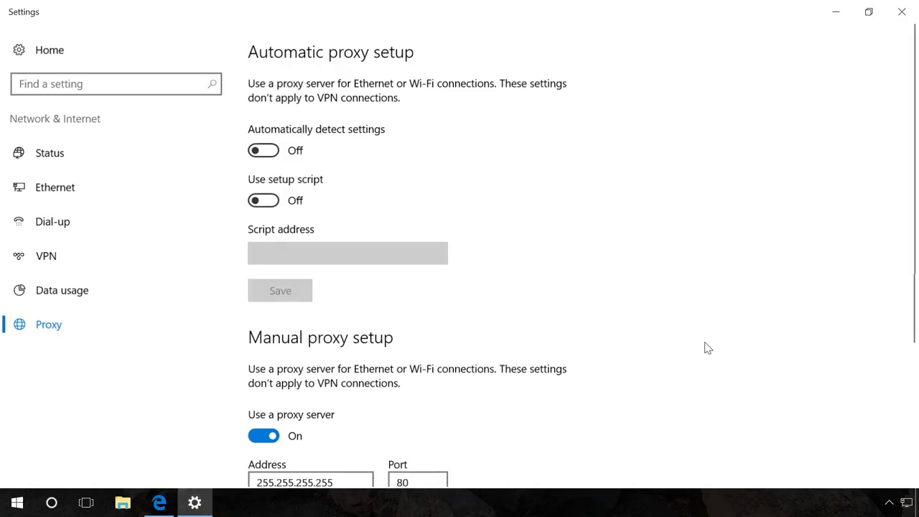
left_click_drag(916, 227, 901, 308)
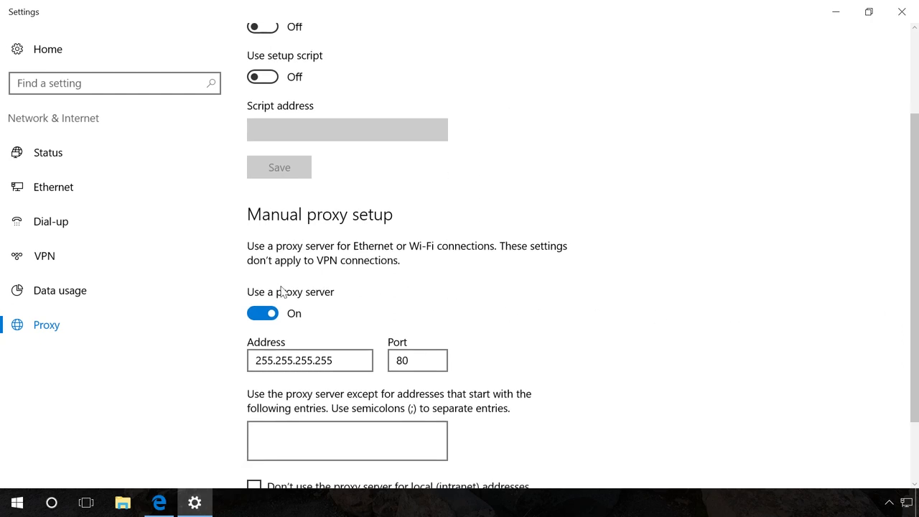
left_click(264, 319)
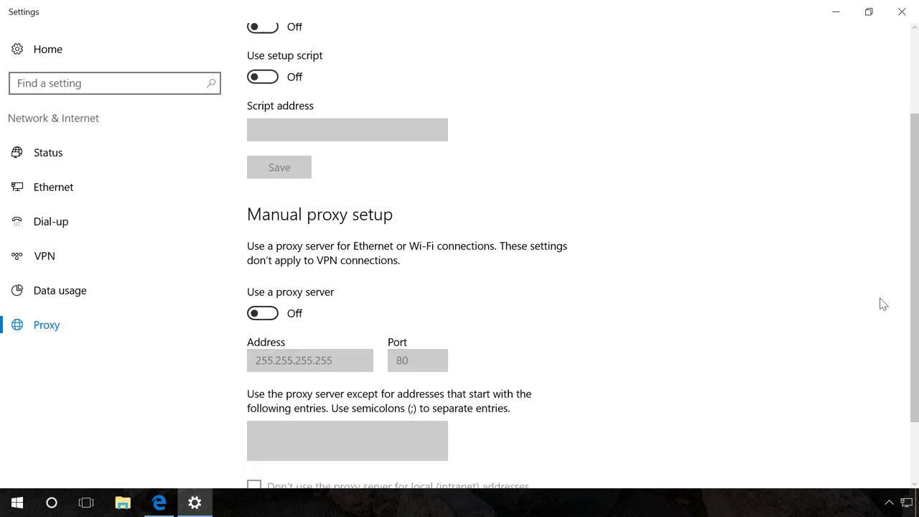
scroll(913, 293, "up", 3)
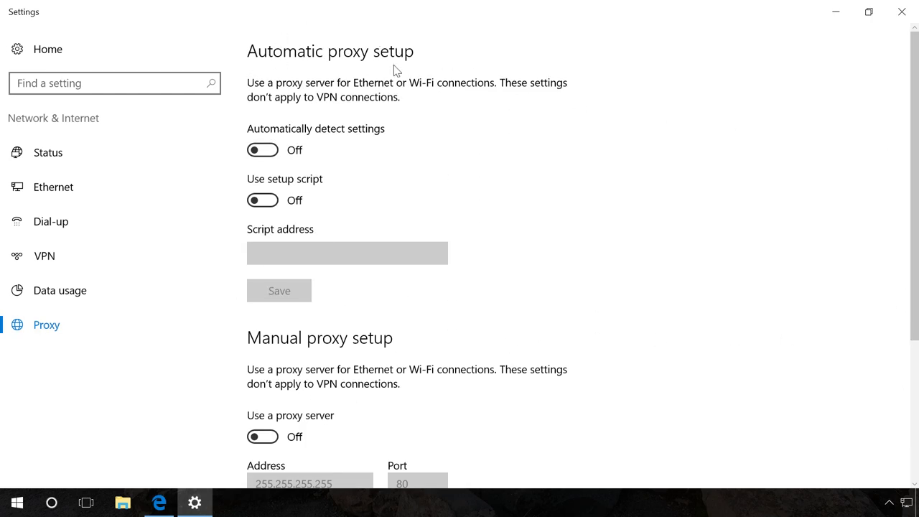
left_click(264, 153)
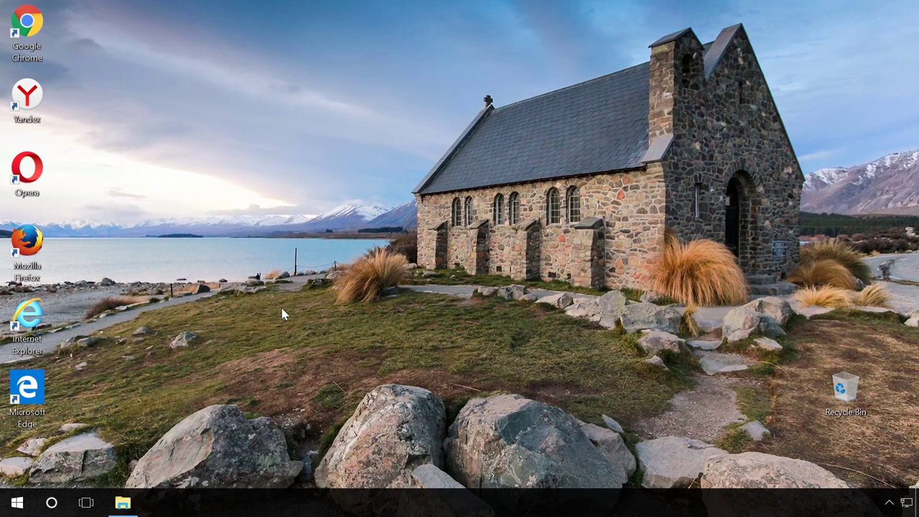
Start Registry Editor by running regedit from the Win+R Run box.
key("super+r")
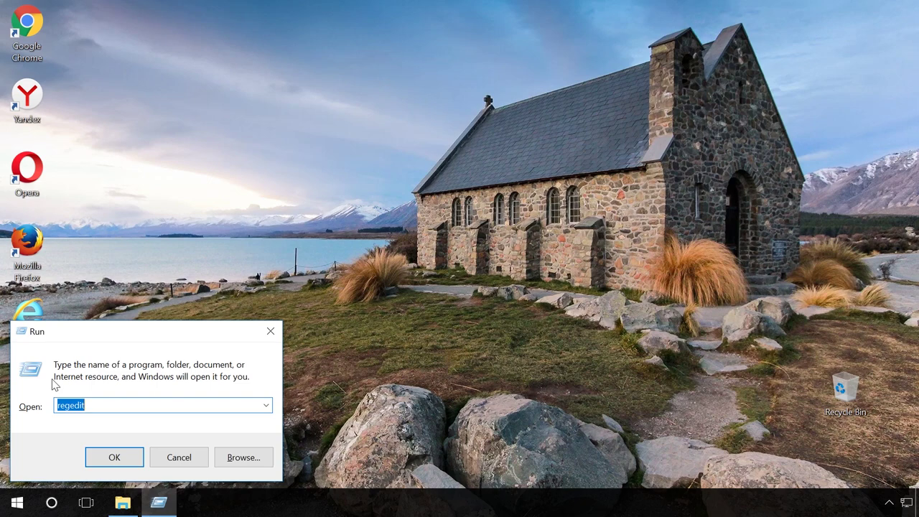
left_click(109, 459)
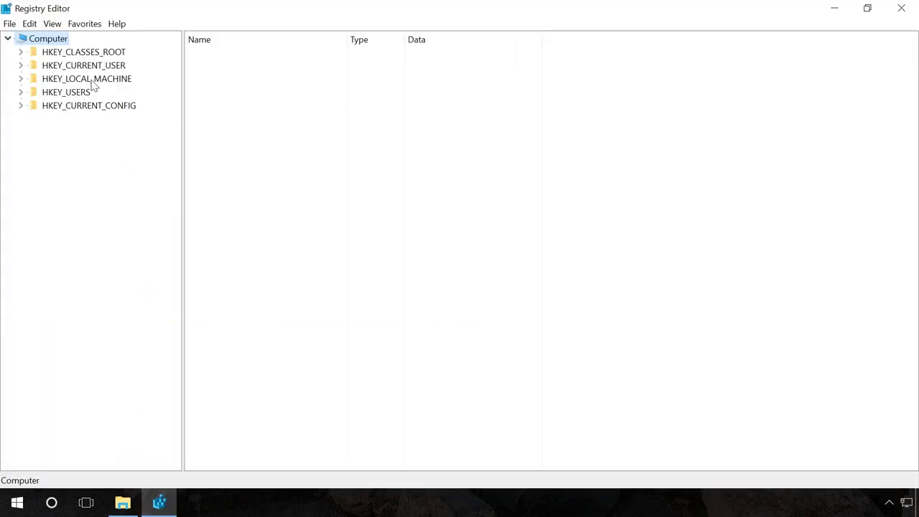
Expand HKEY_LOCAL_MACHINE > SOFTWARE > Microsoft in the registry tree.
left_click(94, 81)
left_click(21, 79)
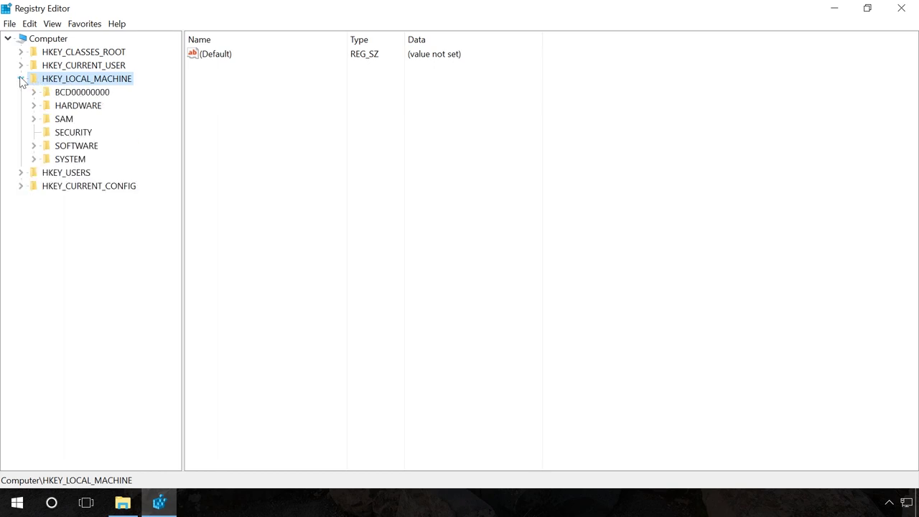
left_click(65, 148)
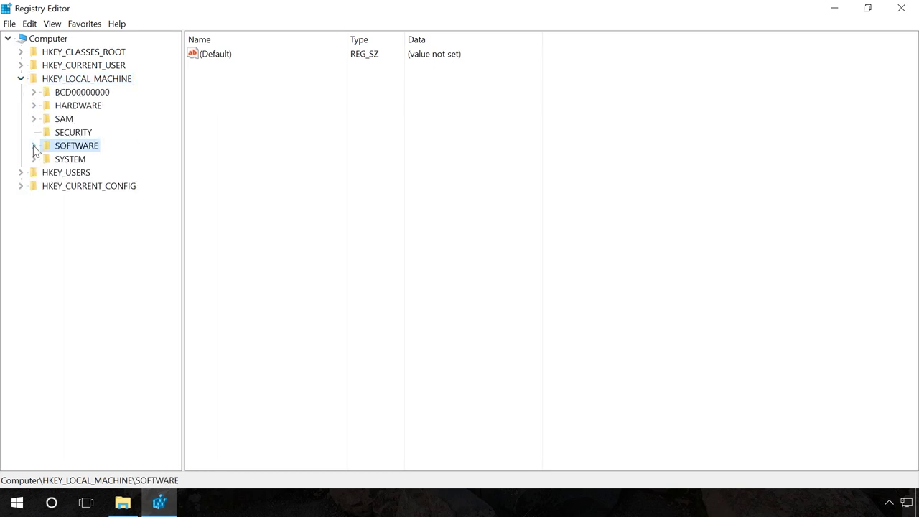
left_click(35, 147)
left_click(81, 257)
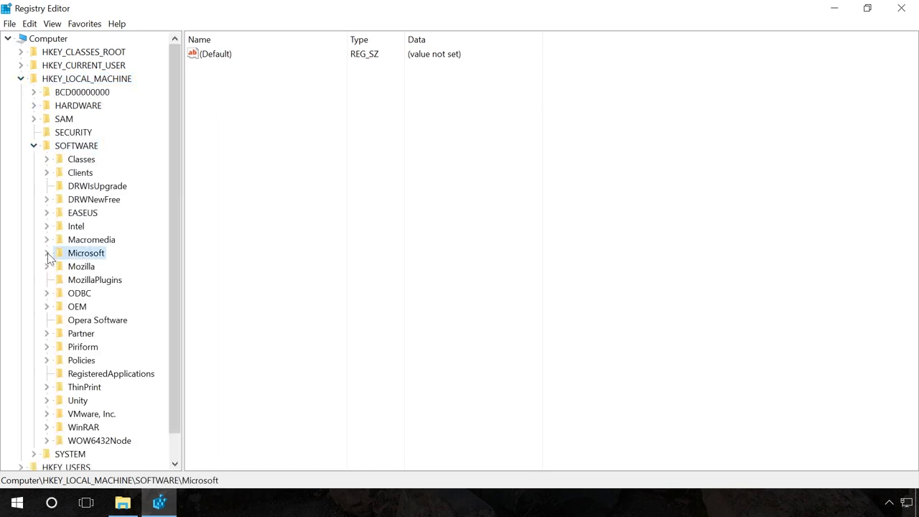
left_click(46, 253)
Expand Windows NT > CurrentVersion and select the Windows key to list AppInit_DLLs.
mouse_move(173, 98)
left_mouse_down()
mouse_move(146, 359)
mouse_move(156, 376)
mouse_move(144, 372)
left_mouse_up()
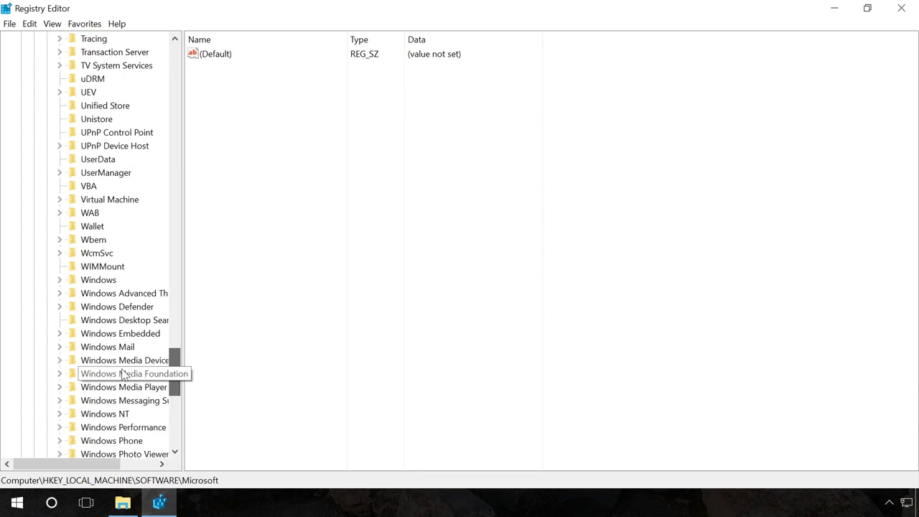
left_click(112, 418)
left_click(59, 413)
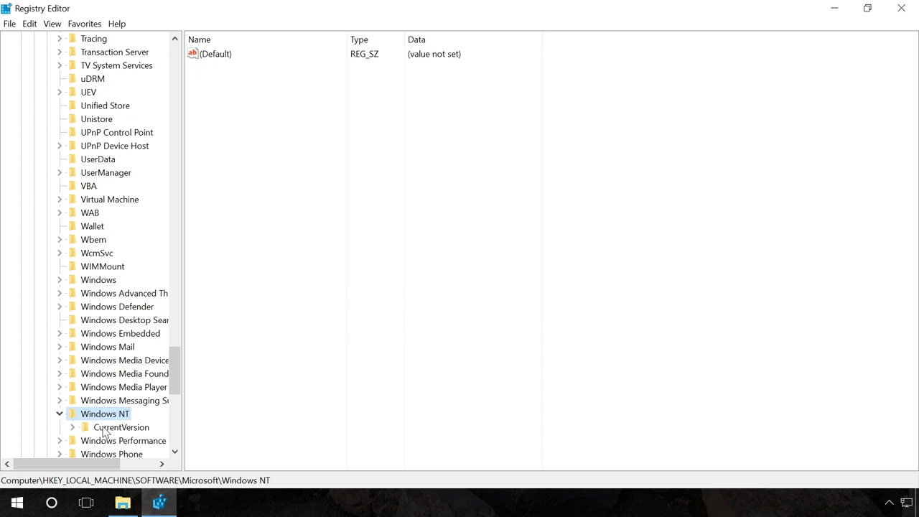
left_click(104, 428)
left_click(73, 428)
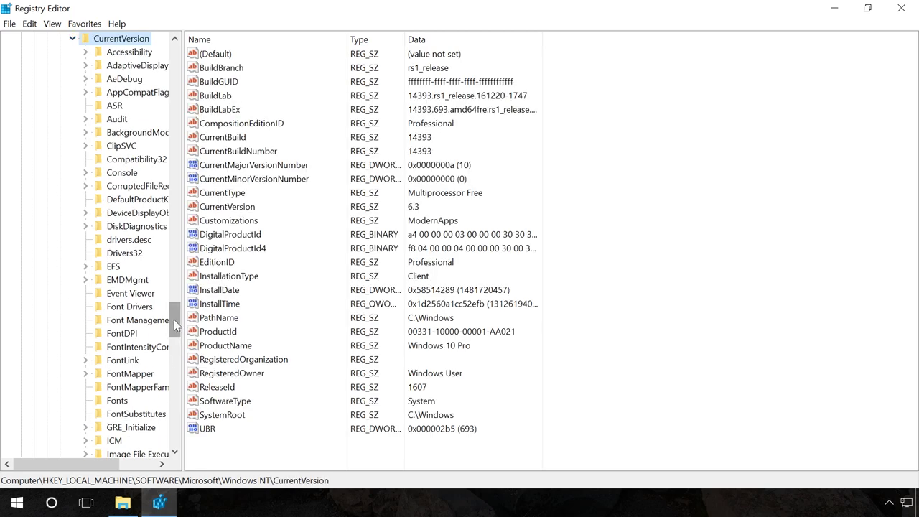
left_click_drag(174, 319, 156, 394)
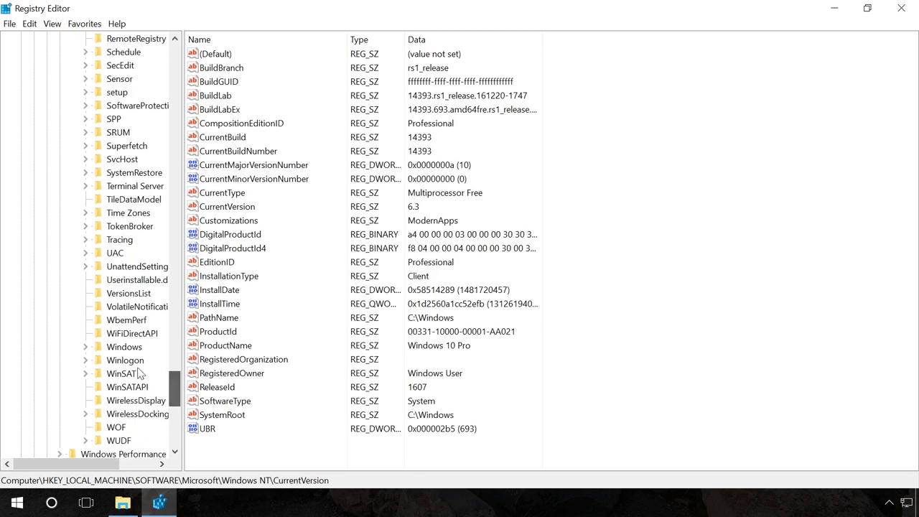
left_click(126, 348)
left_click(86, 347)
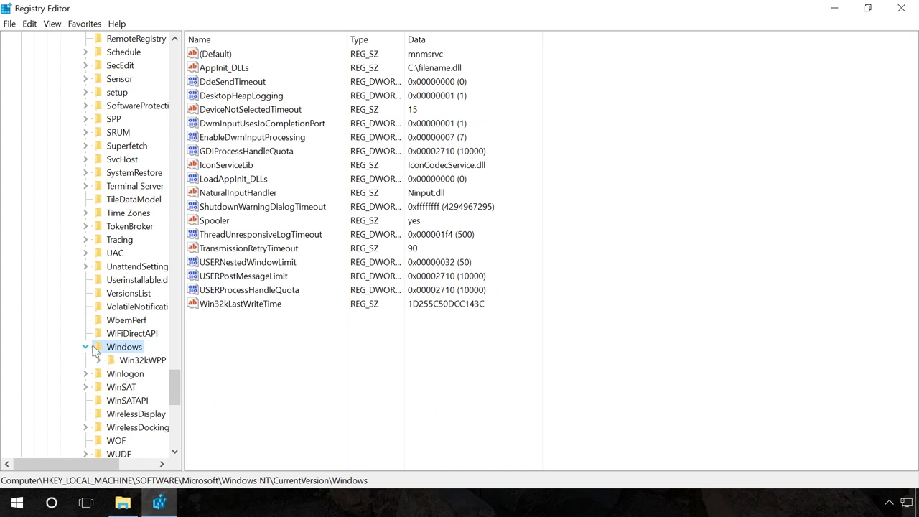
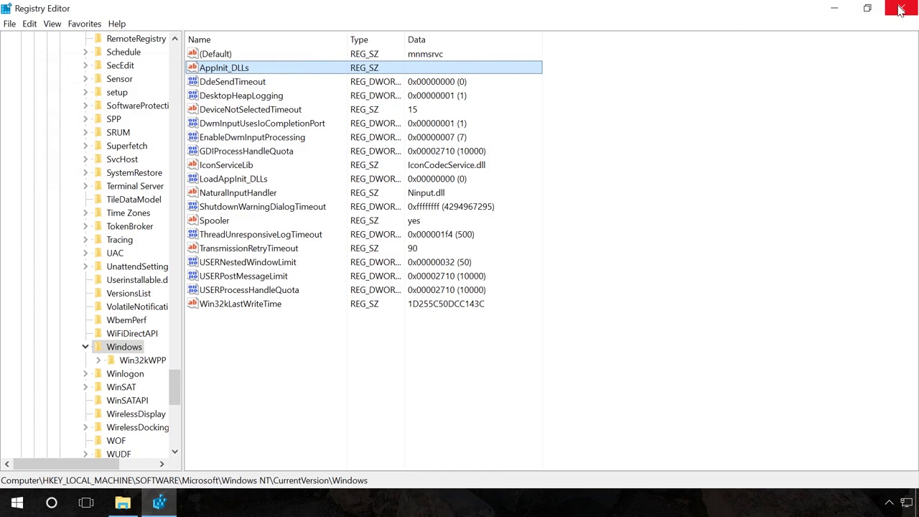
Close the Registry Editor window.
left_click(902, 10)
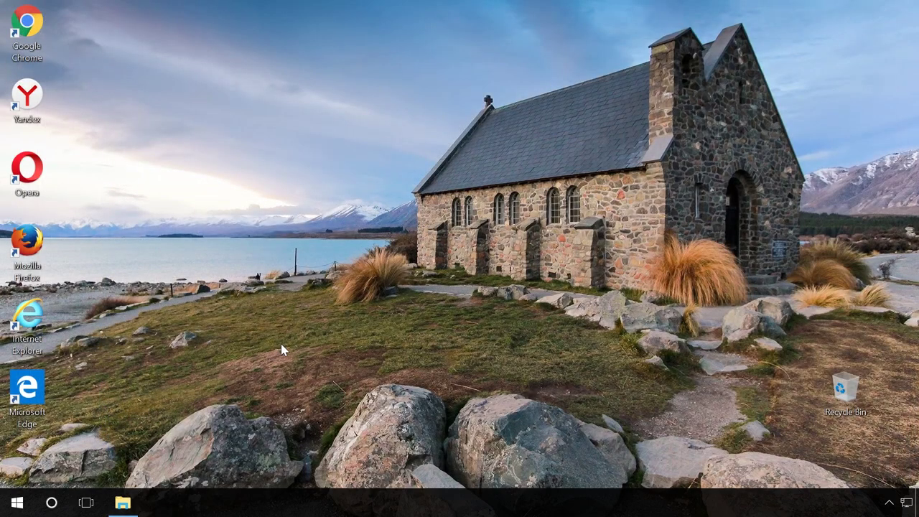
Open File Explorer at the Local Disk (C:) drive.
left_click(123, 503)
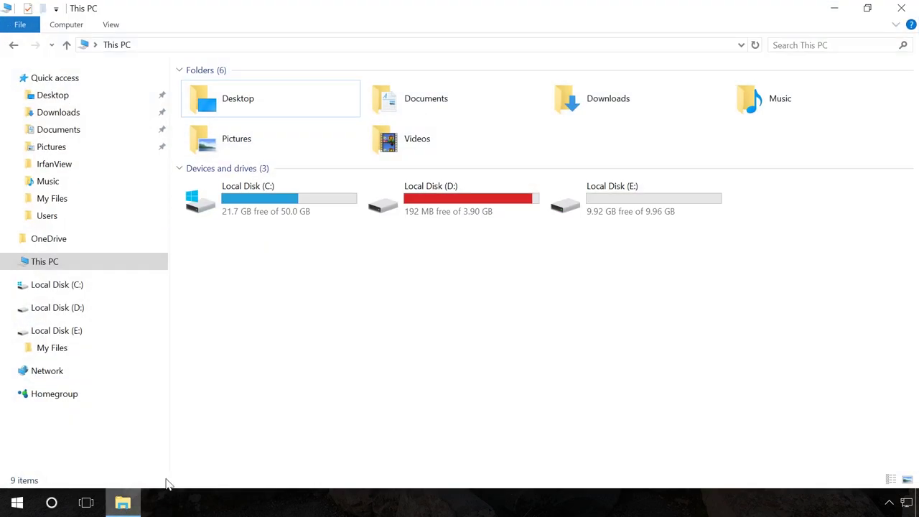
left_click(296, 42)
type("C:\\")
key("Return")
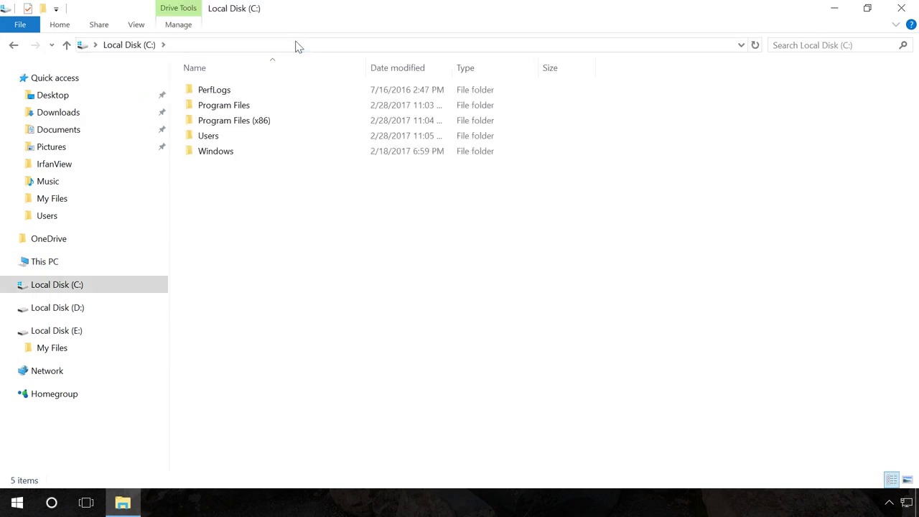
Turn on 'Show hidden files, folders and drives' in Folder Options.
left_click(131, 27)
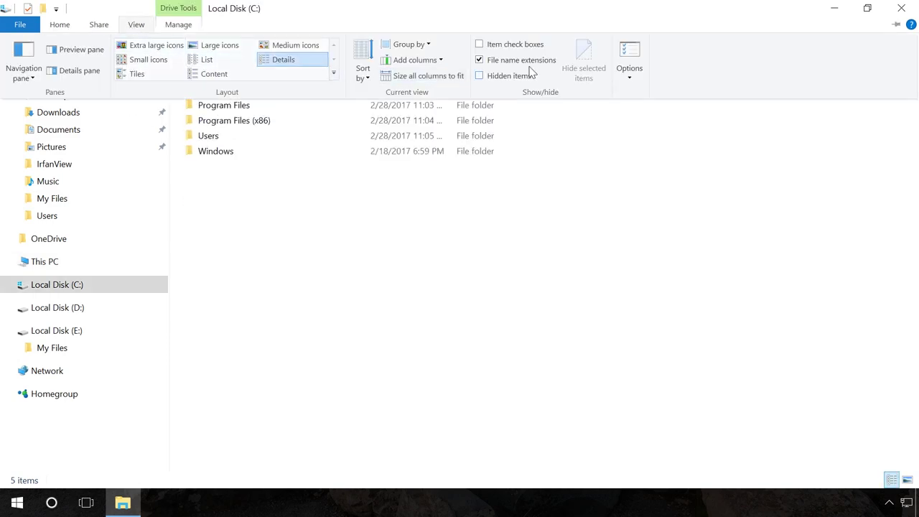
left_click(625, 54)
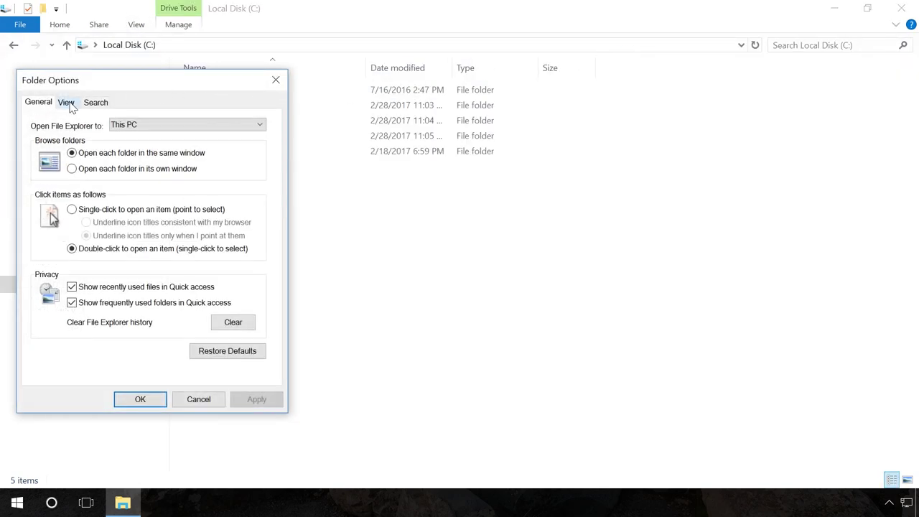
left_click(67, 103)
left_click(83, 295)
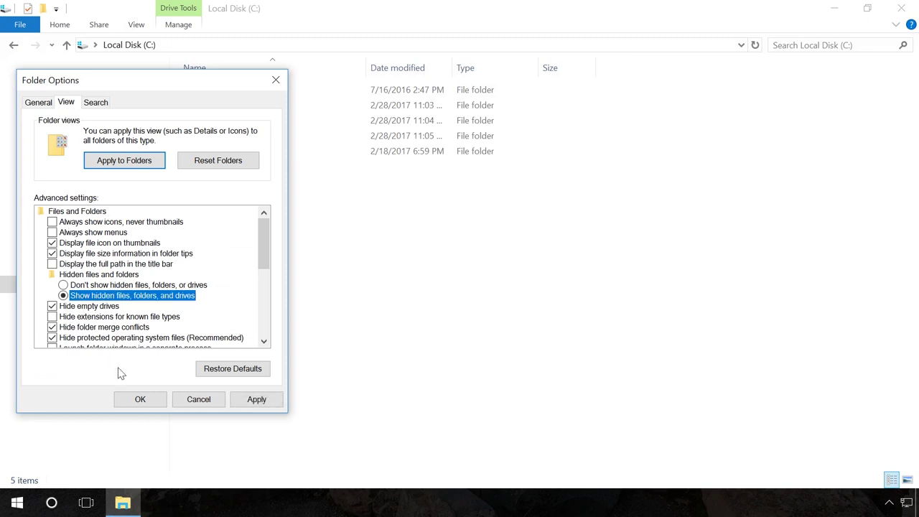
left_click(140, 399)
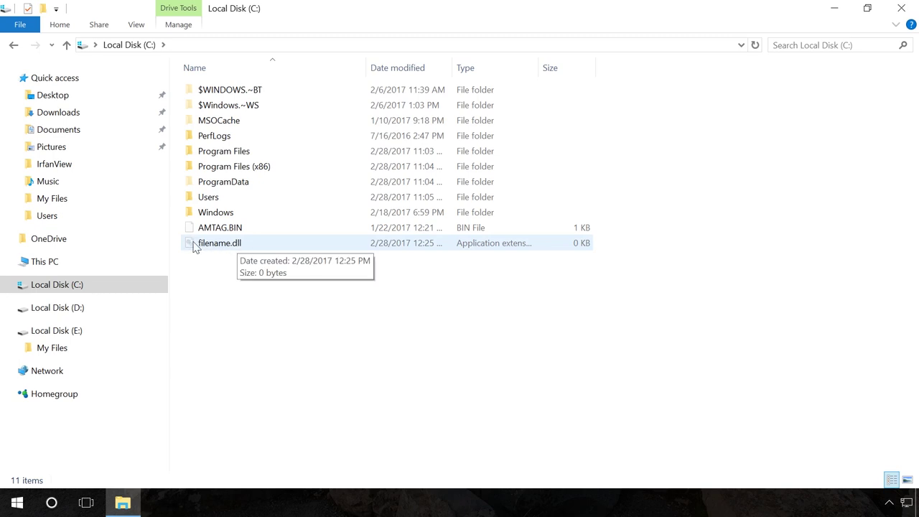
Delete filename.dll from the root of C:.
left_click(206, 243)
right_click(206, 243)
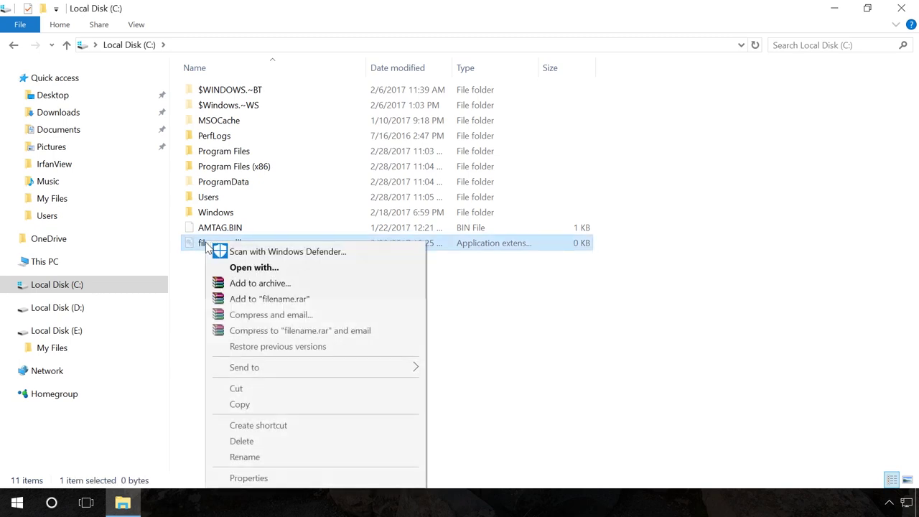
left_click(242, 441)
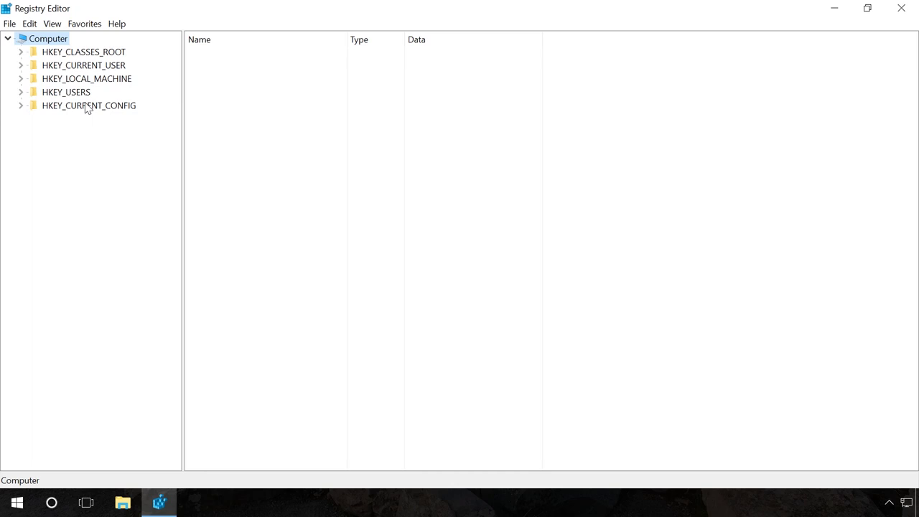
Expand HKEY_CURRENT_USER > SOFTWARE > Microsoft in the registry tree.
left_click(84, 68)
left_click(21, 65)
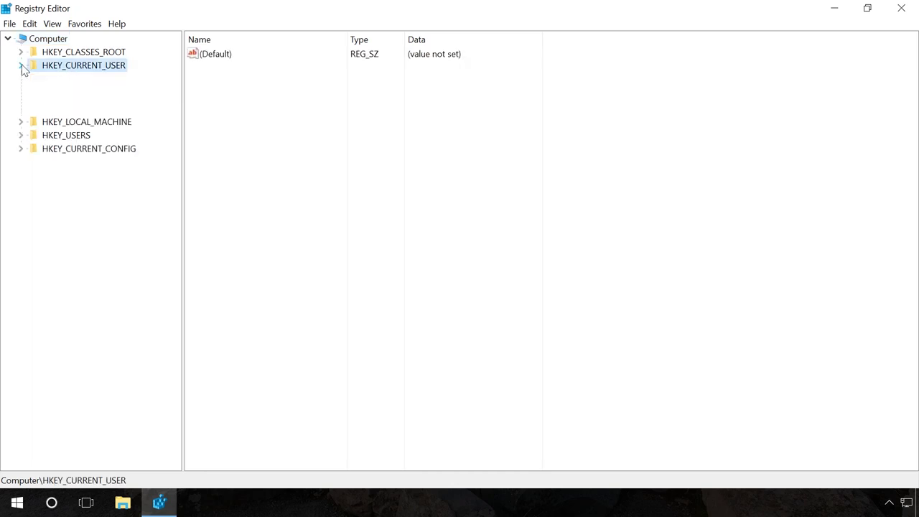
left_click(63, 200)
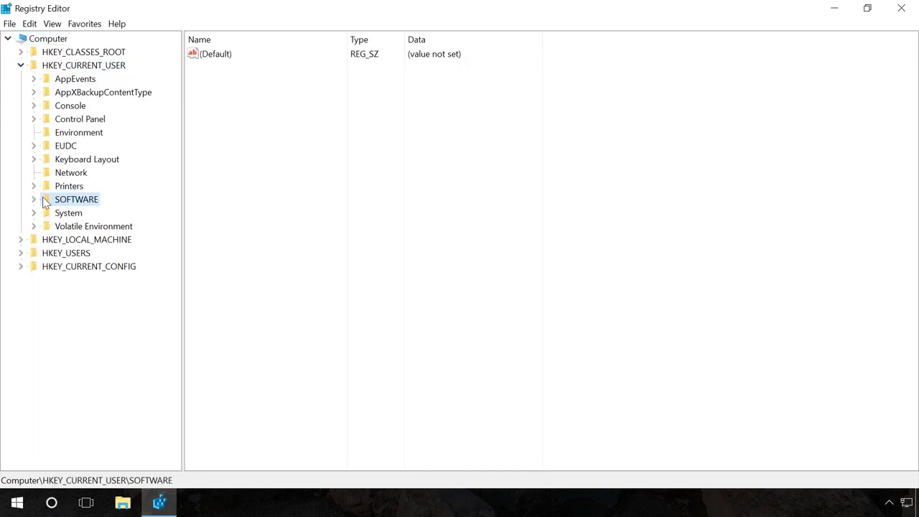
left_click(34, 200)
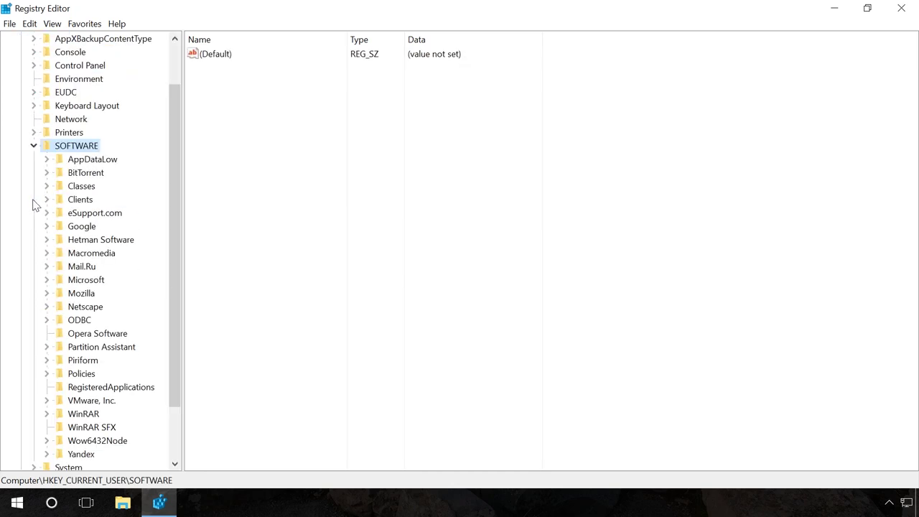
left_click(79, 280)
left_click(47, 280)
left_click_drag(177, 191, 164, 352)
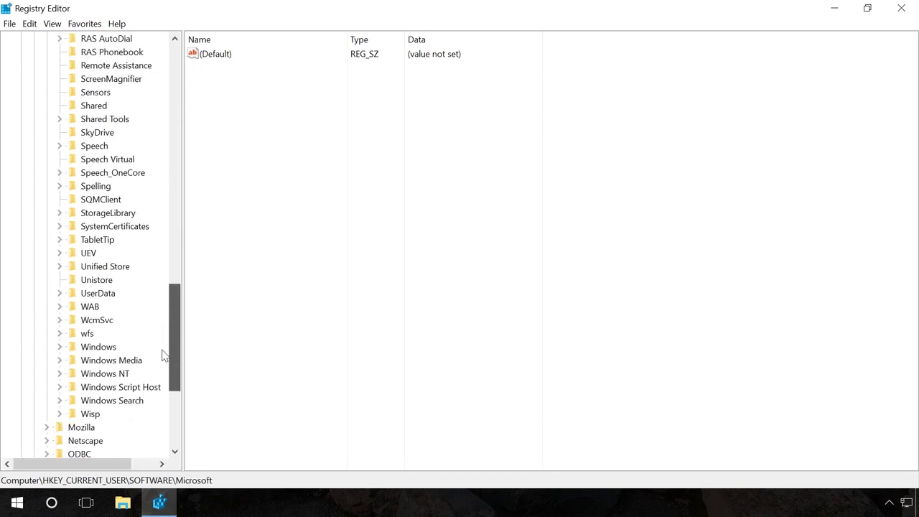
Expand Windows NT and its CurrentVersion key to show the subkeys.
left_click(103, 374)
left_click(59, 373)
left_click(97, 388)
left_click(73, 387)
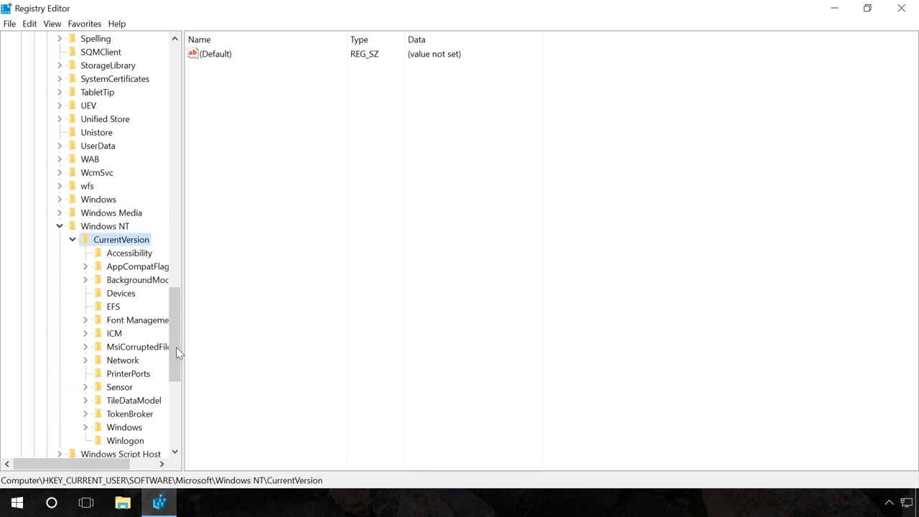
left_click_drag(174, 340, 173, 353)
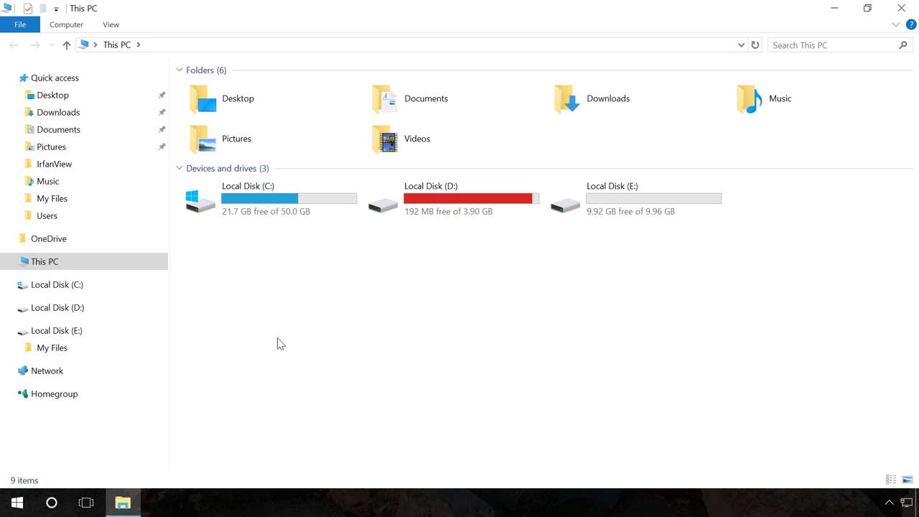
Browse from Local Disk (C:) into Windows\System32\drivers.
double_click(251, 204)
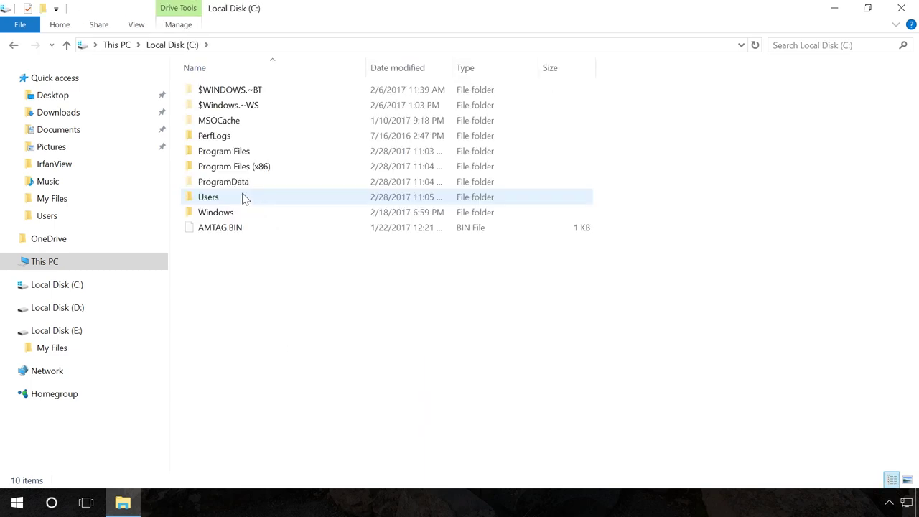
double_click(230, 214)
scroll(229, 216, "down", 6)
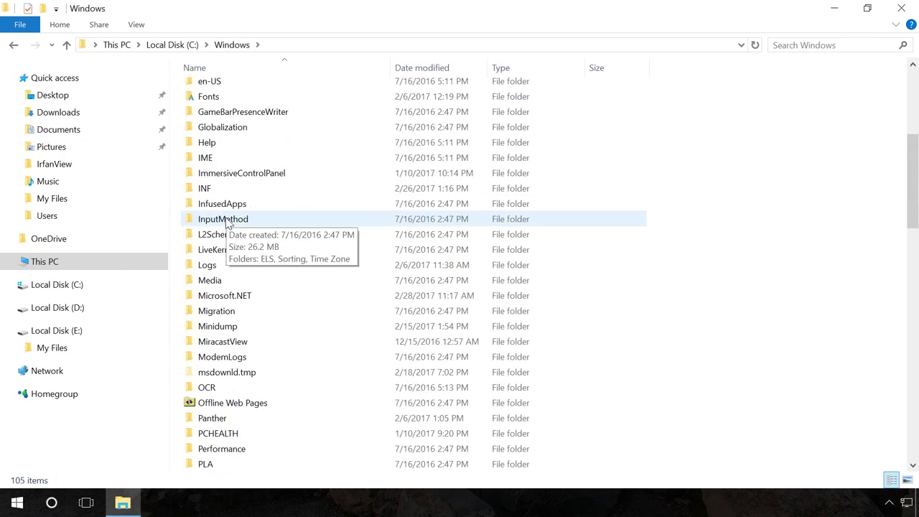
scroll(227, 224, "down", 9)
left_click(219, 374)
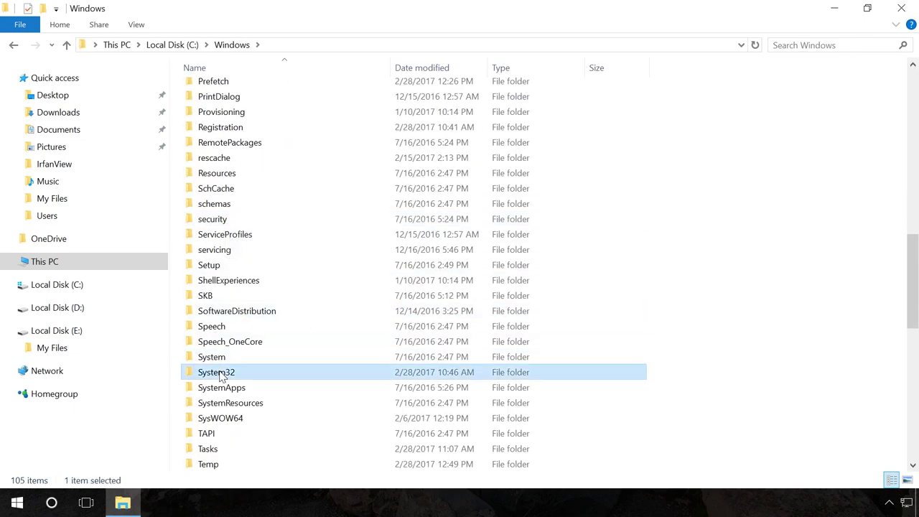
double_click(220, 373)
double_click(211, 412)
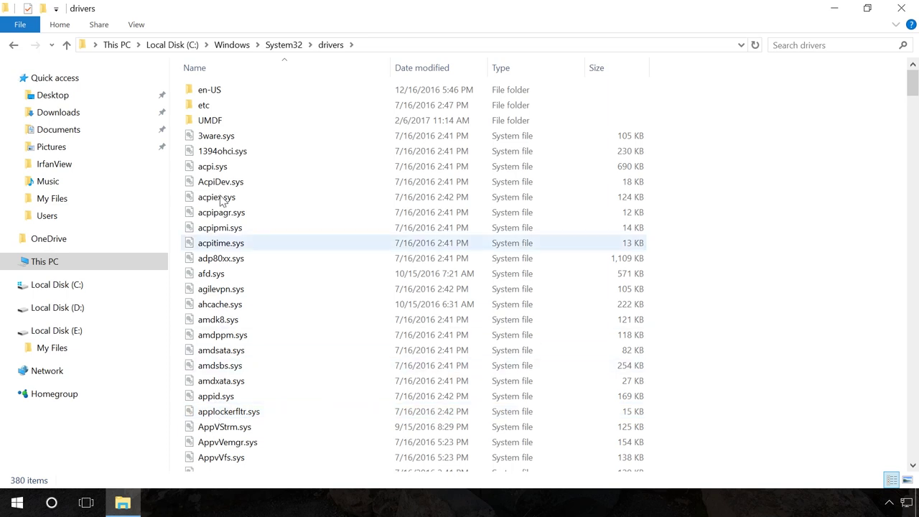
Open the etc folder and choose 'Open with' for the hosts file.
double_click(207, 105)
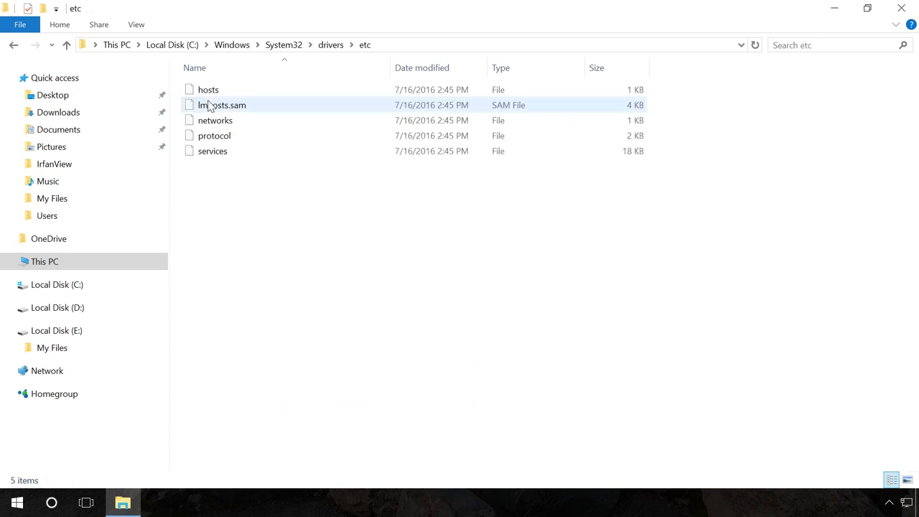
right_click(210, 92)
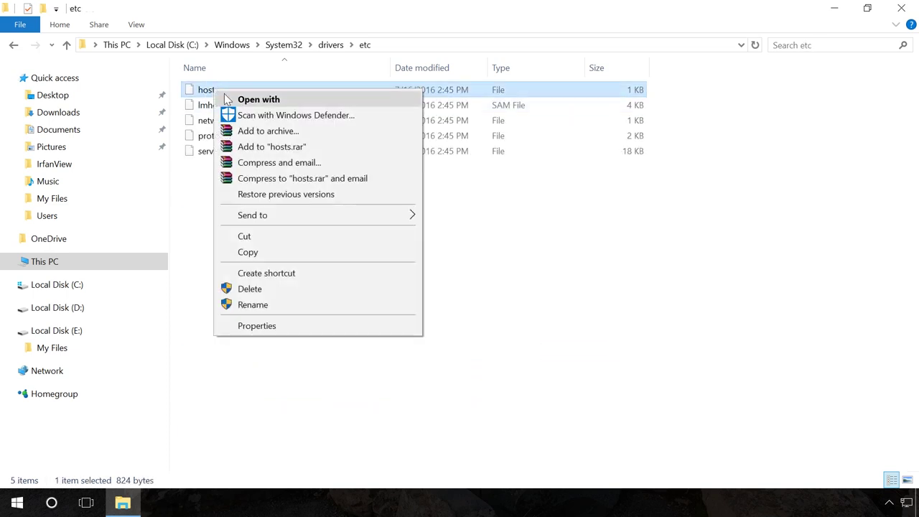
left_click(244, 102)
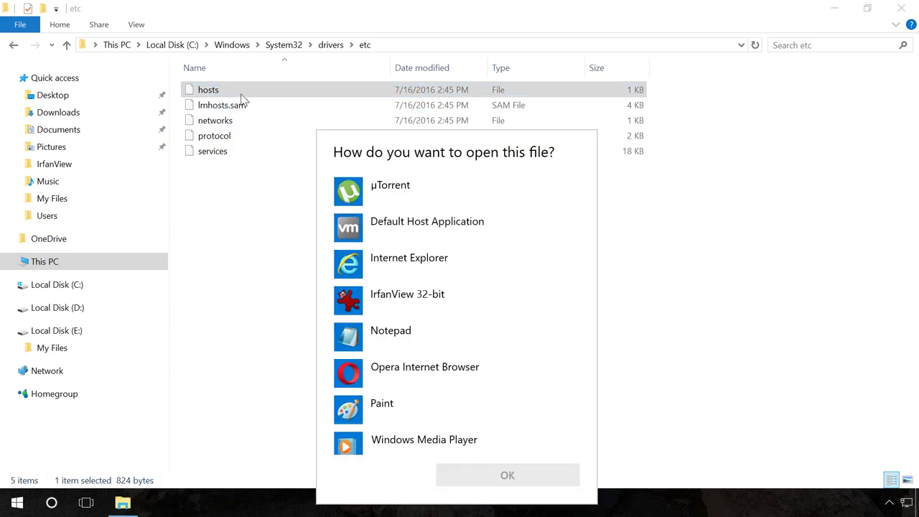
Open hosts in Notepad and maximize it to review the default commented entries.
left_click(377, 334)
left_click(482, 475)
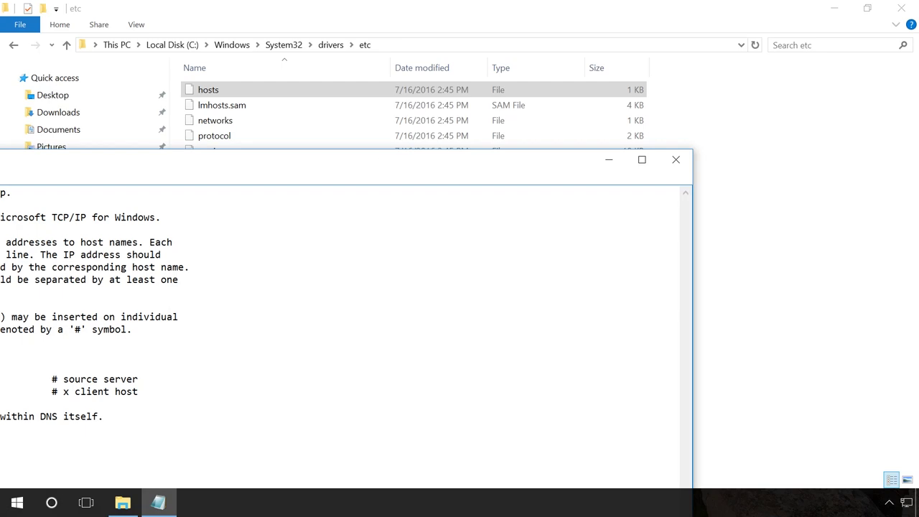
left_click_drag(376, 158, 544, 93)
double_click(543, 93)
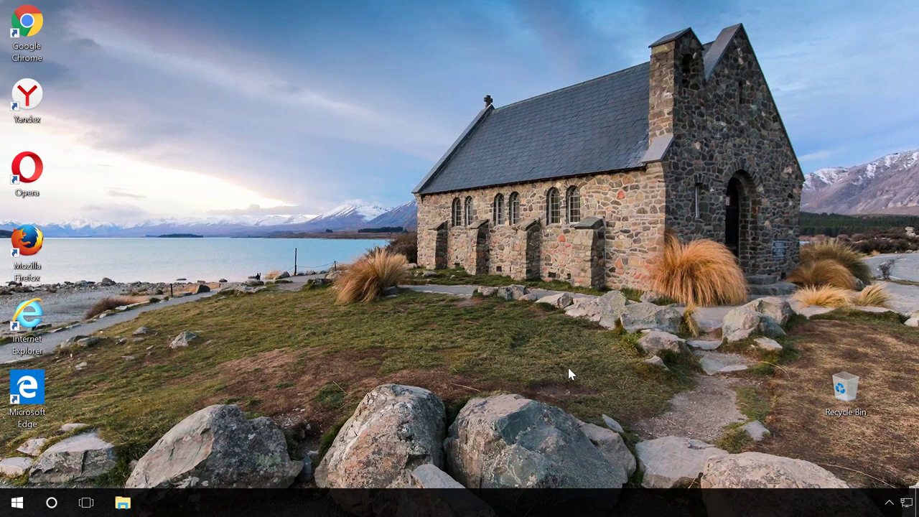
Open Ethernet0's Internet Protocol Version 4 (TCP/IPv4) properties via Network and Sharing Center.
right_click(907, 503)
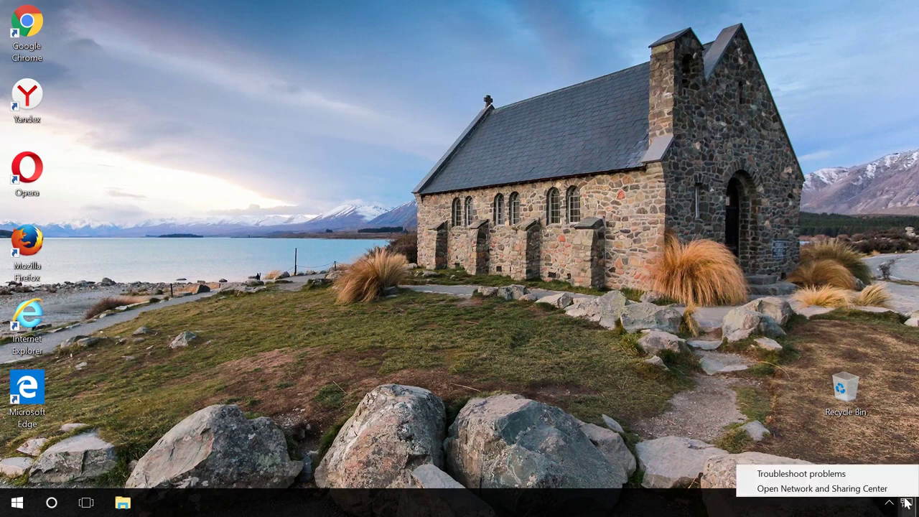
left_click(881, 489)
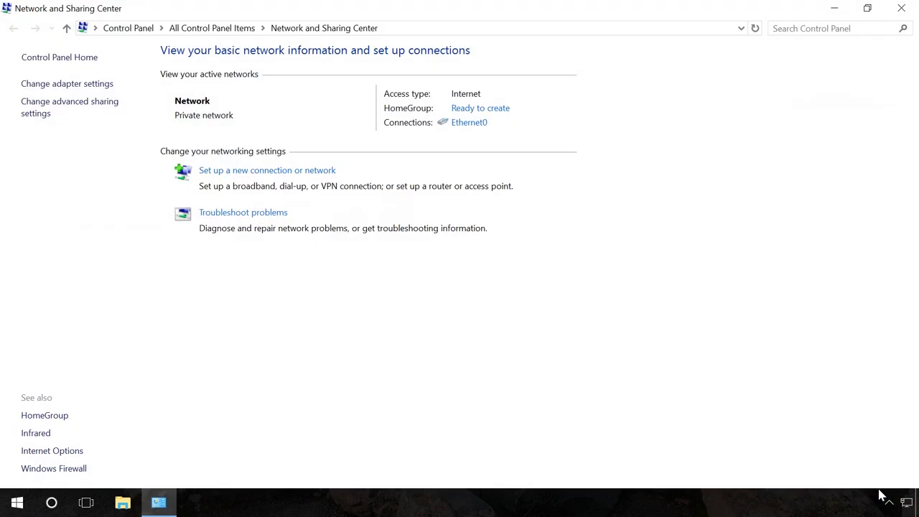
left_click(460, 124)
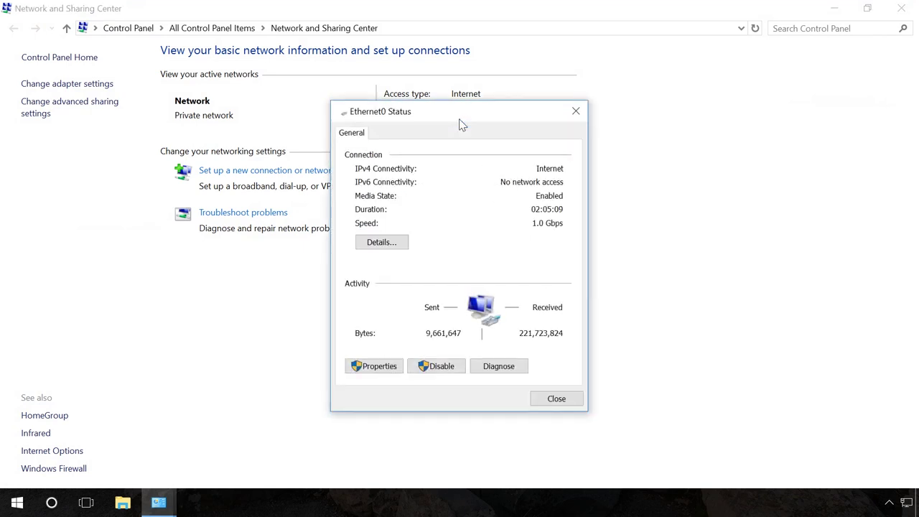
left_click(375, 366)
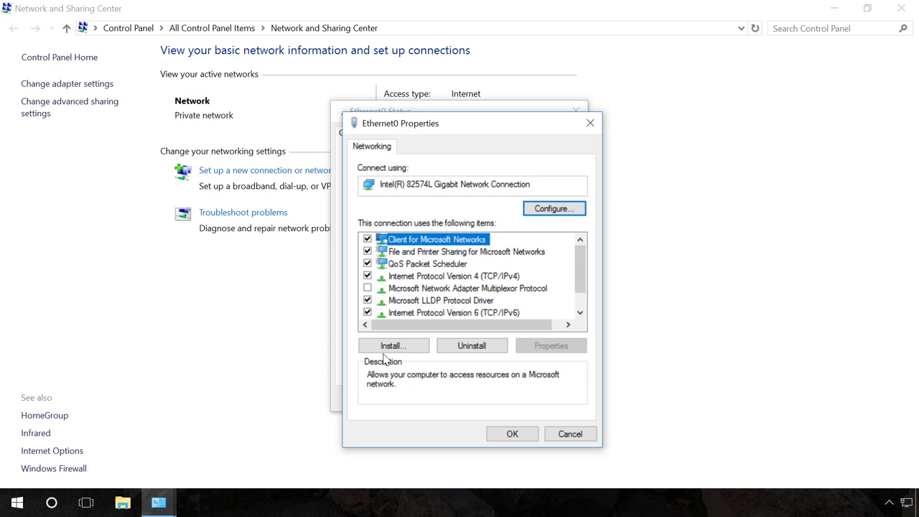
left_click(450, 278)
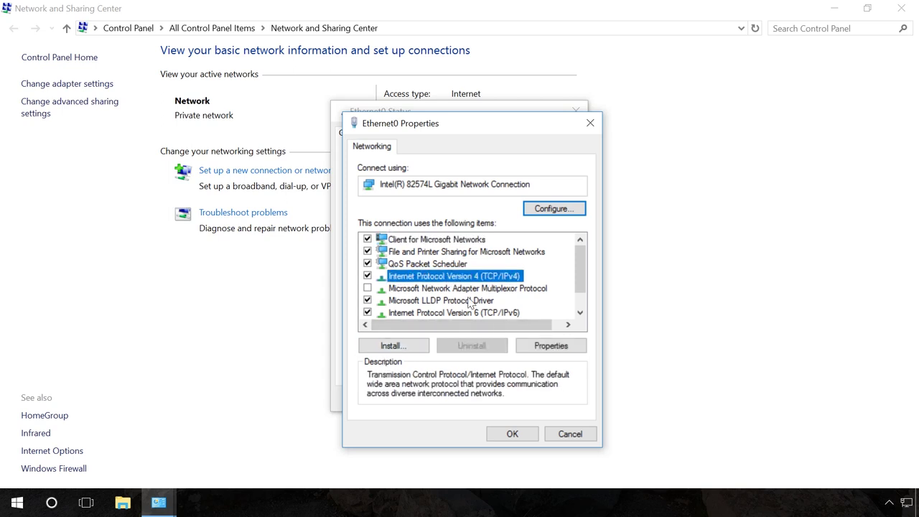
left_click(533, 348)
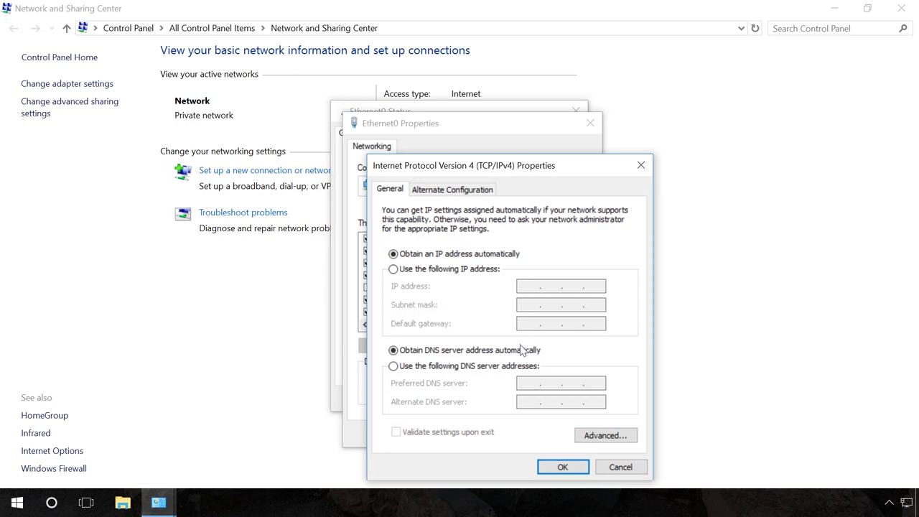
Set preferred DNS 8.8.8.8 and alternate DNS 8.8.4.4 manually and save.
left_click(457, 367)
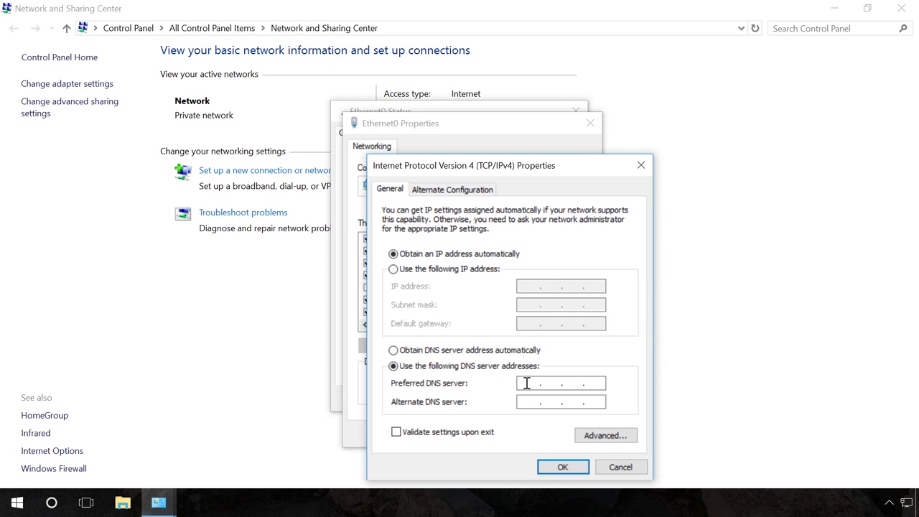
type("8.8.8.8")
left_click(521, 402)
type("8.8.4.4")
left_click(563, 468)
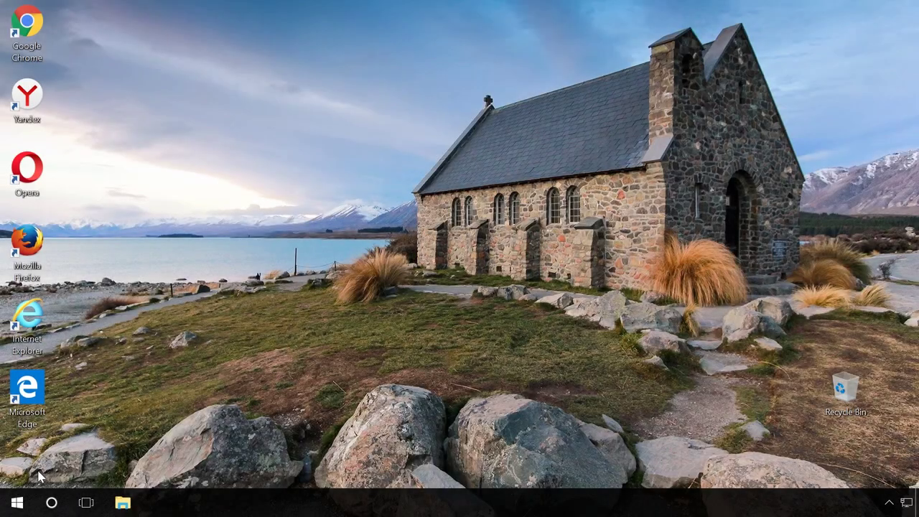
In an admin Command Prompt, run ipconfig /flushdns and route -f, then close it.
right_click(17, 503)
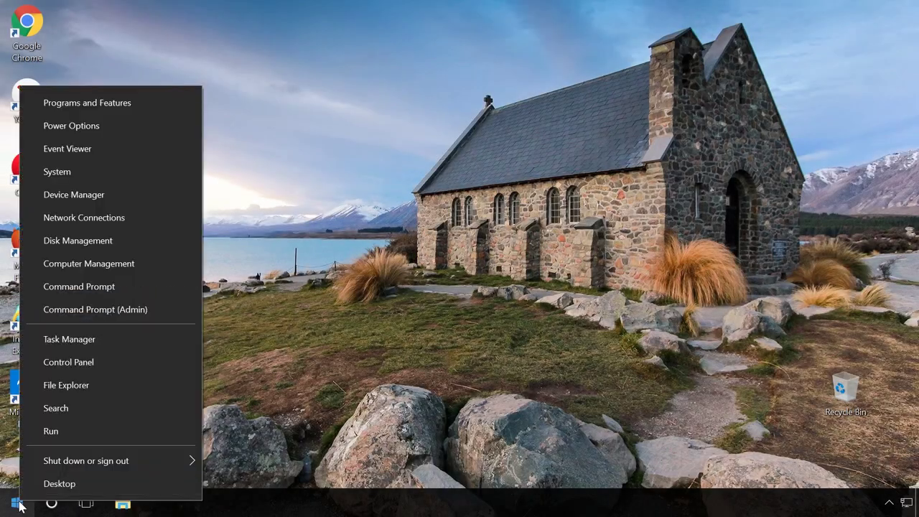
left_click(113, 310)
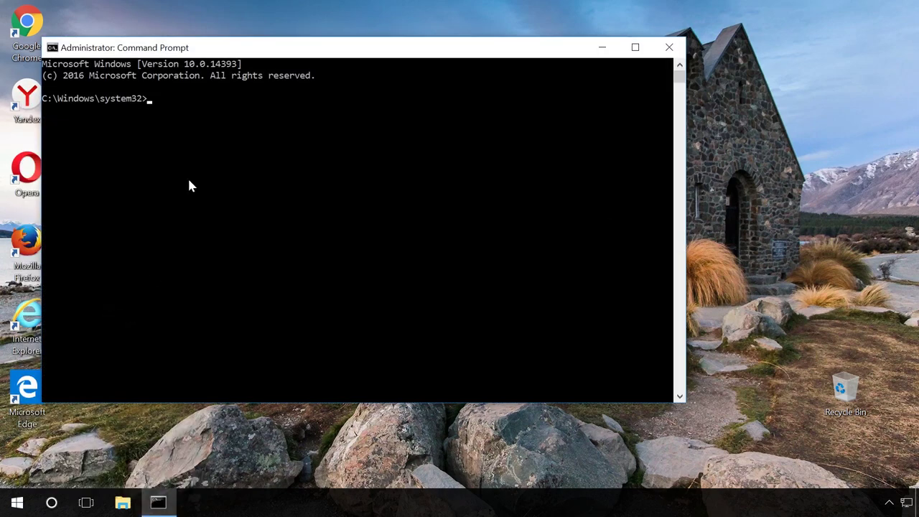
left_click_drag(223, 53, 311, 63)
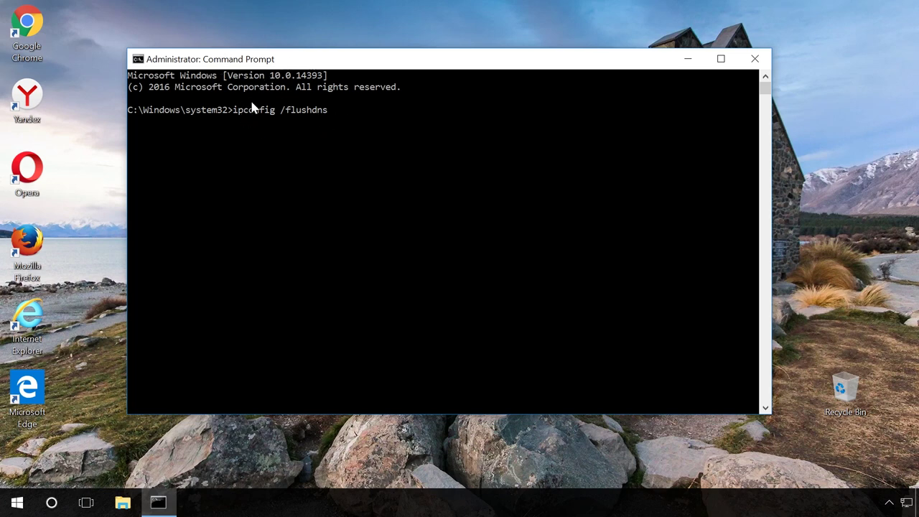
key("Return")
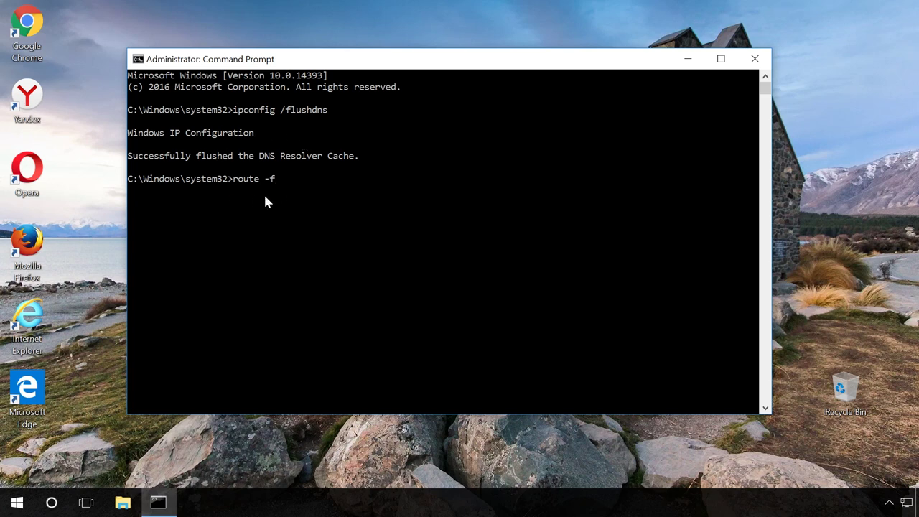
key("Return")
left_click(754, 59)
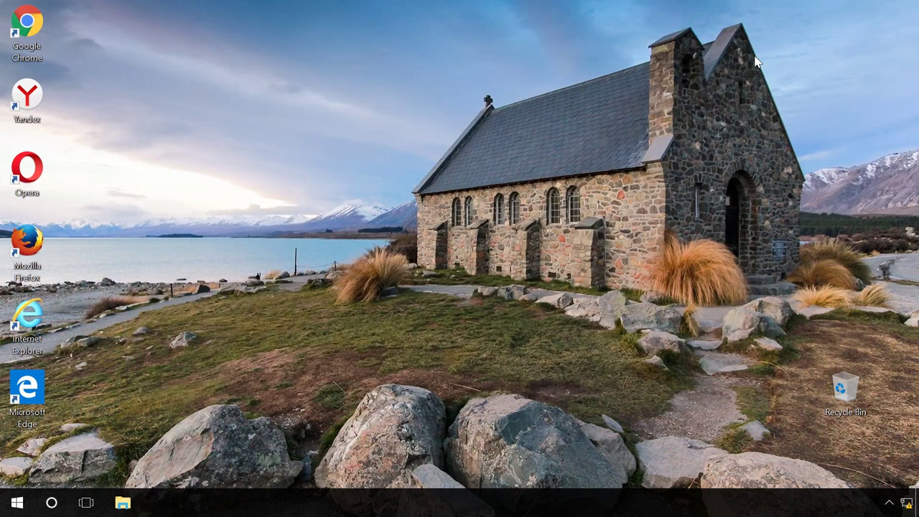